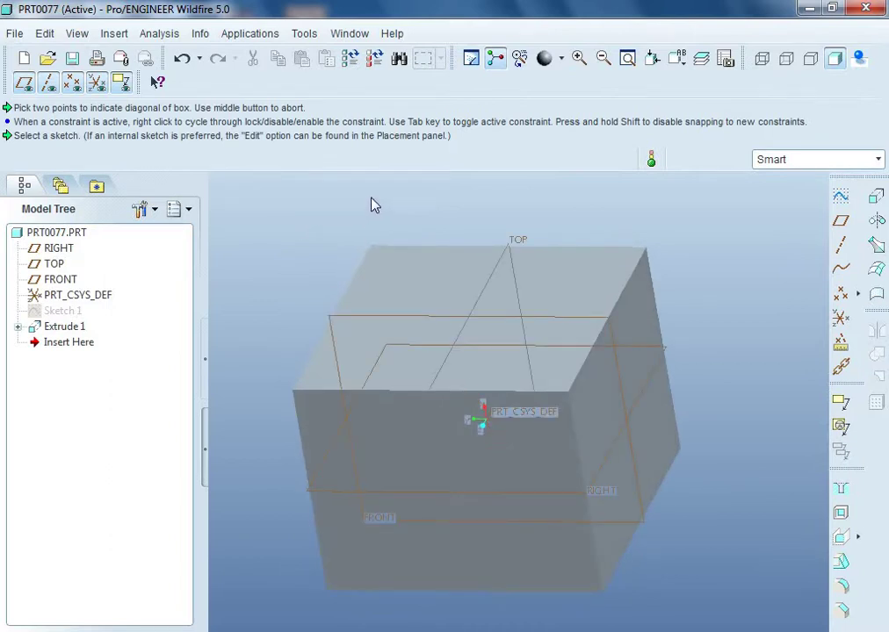
Step: Delete the Extrude 1 feature from the existing part and confirm the deletion
{"action": "right_click", "coordinate": [69, 328]}
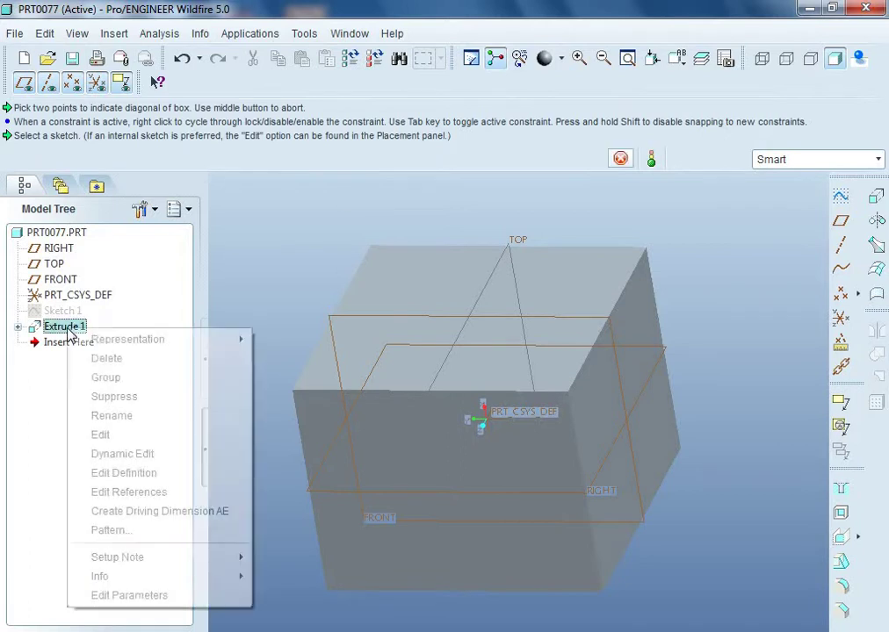
{"action": "left_click", "coordinate": [84, 359]}
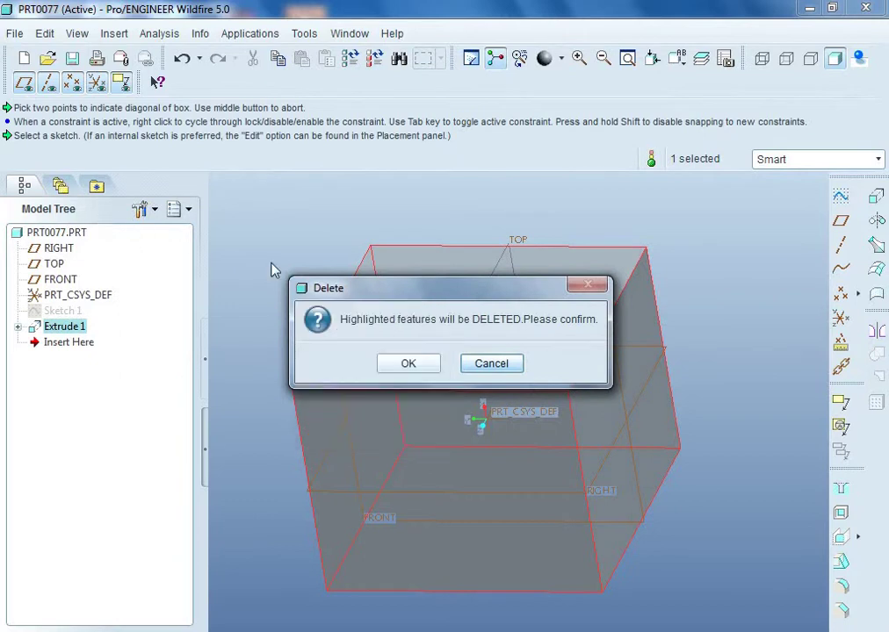
{"action": "left_click_drag", "start_coordinate": [334, 295], "coordinate": [110, 211]}
{"action": "left_click", "coordinate": [183, 282]}
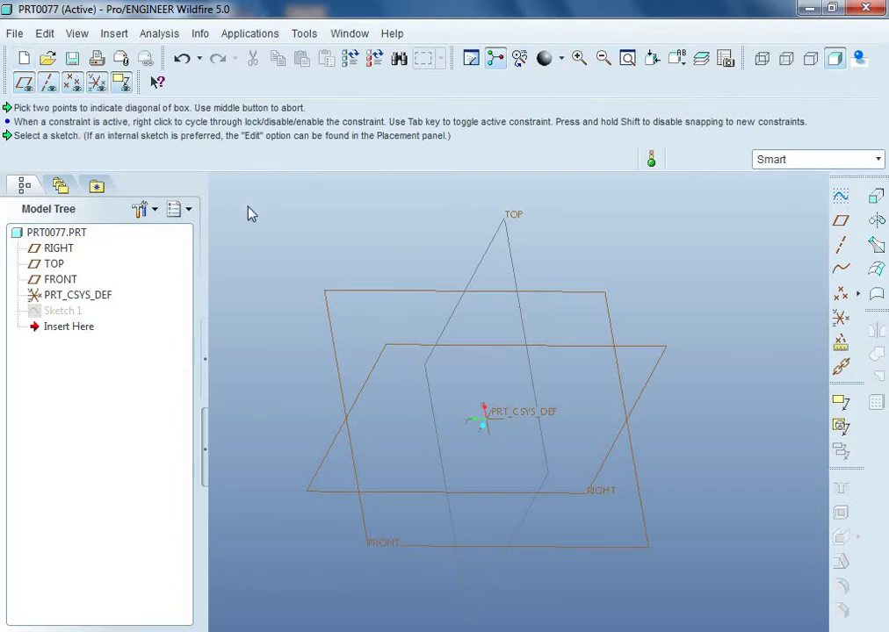
Step: Create a new solid part named prt0078 from the mmns_part_solid template instead of the default one, and maximize its window
{"action": "key", "text": "ctrl+n"}
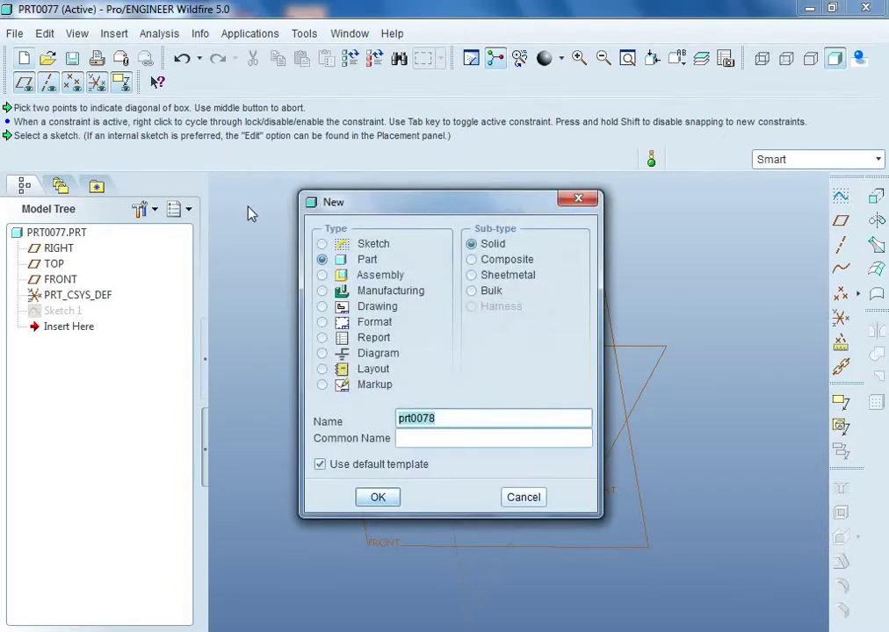
{"action": "left_click_drag", "start_coordinate": [357, 211], "coordinate": [231, 140]}
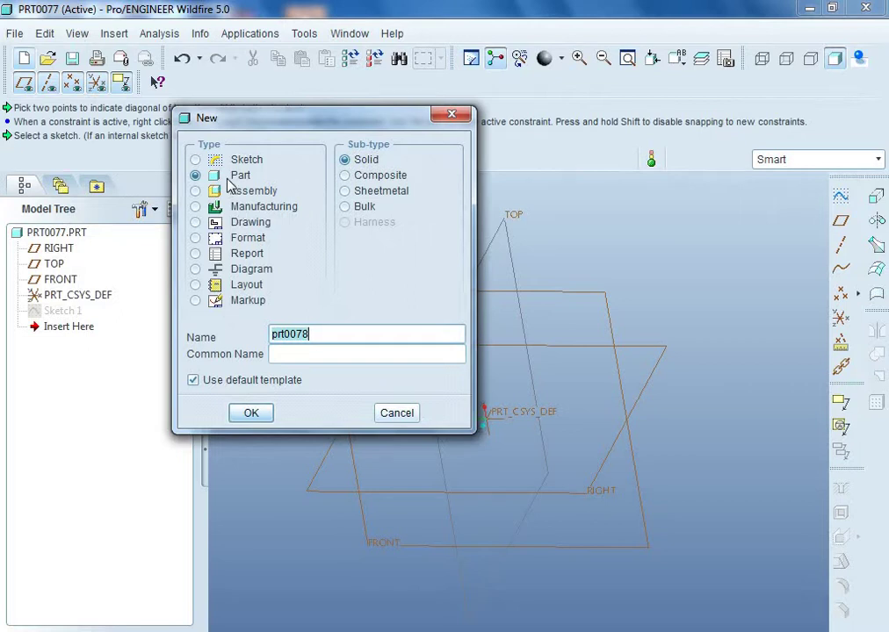
{"action": "left_click", "coordinate": [195, 159]}
{"action": "left_click", "coordinate": [195, 175]}
{"action": "left_click", "coordinate": [193, 381]}
{"action": "left_click", "coordinate": [243, 416]}
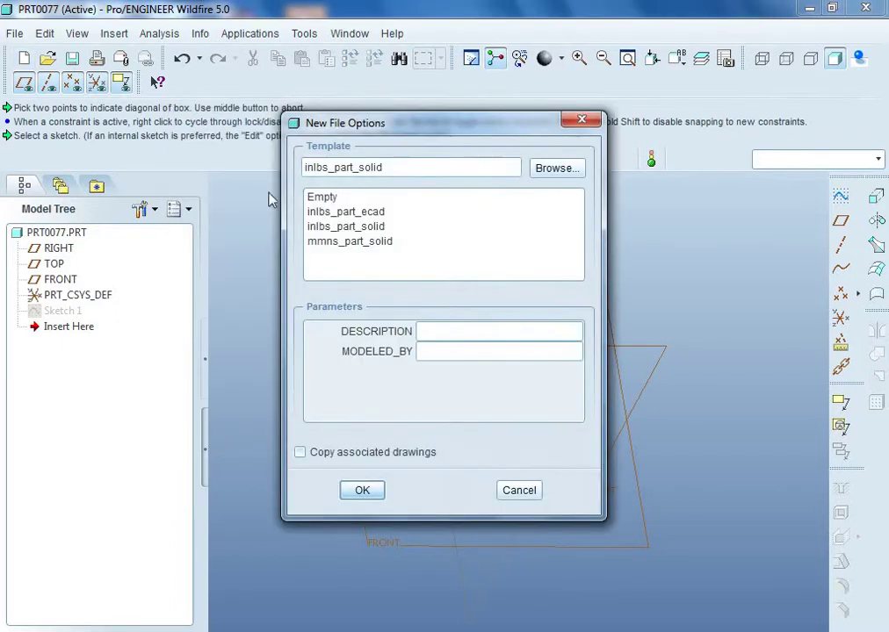
{"action": "left_click_drag", "start_coordinate": [373, 132], "coordinate": [163, 99]}
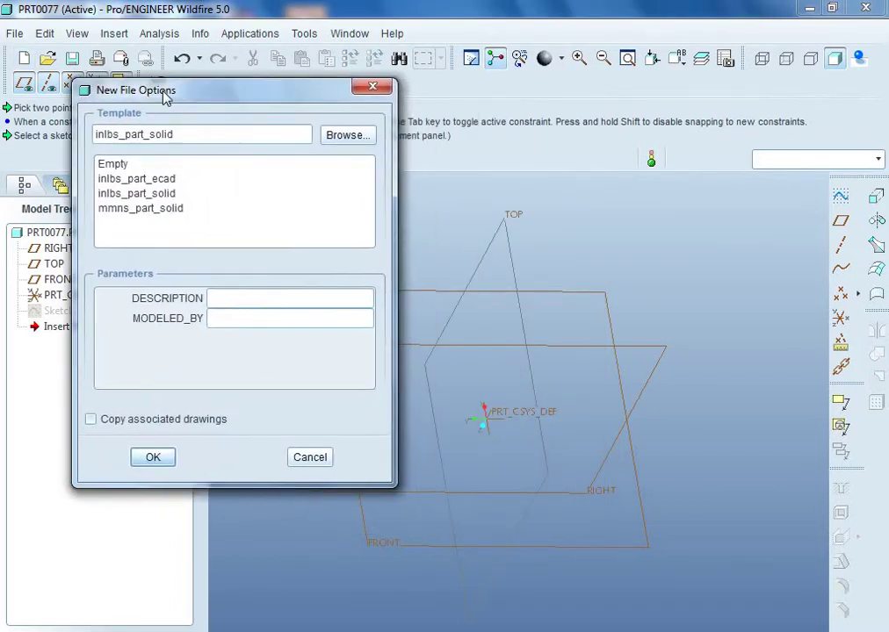
{"action": "left_click", "coordinate": [153, 209]}
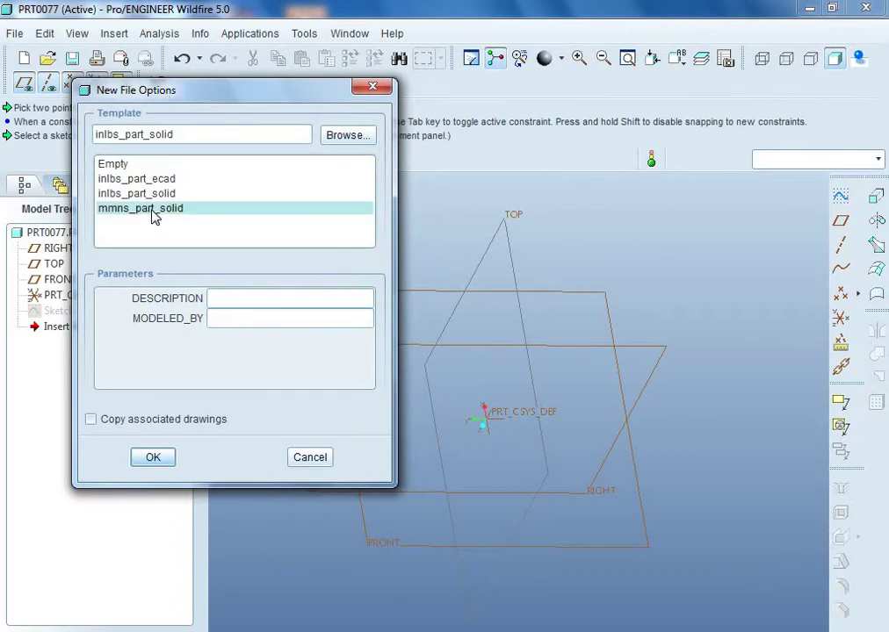
{"action": "left_click", "coordinate": [140, 455]}
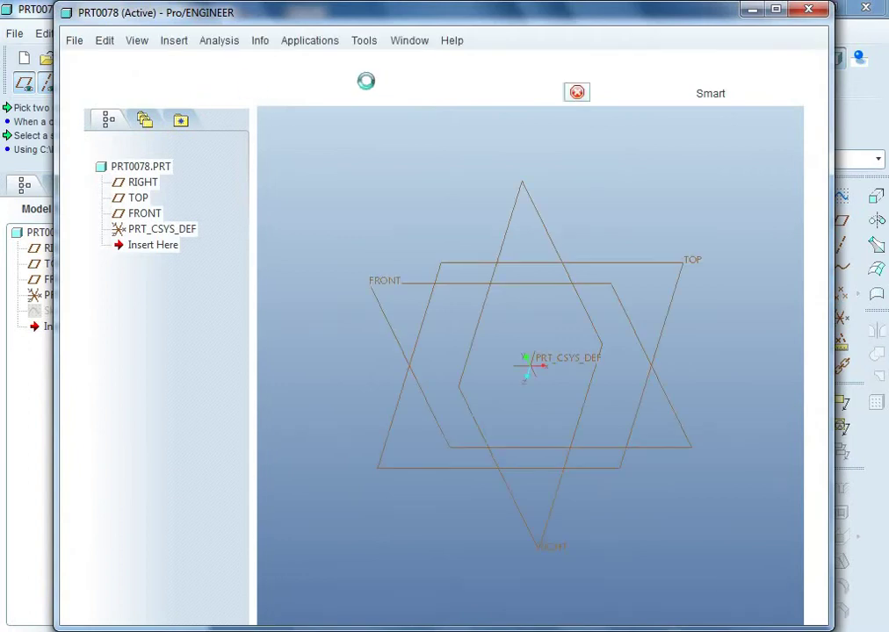
{"action": "left_click", "coordinate": [776, 10]}
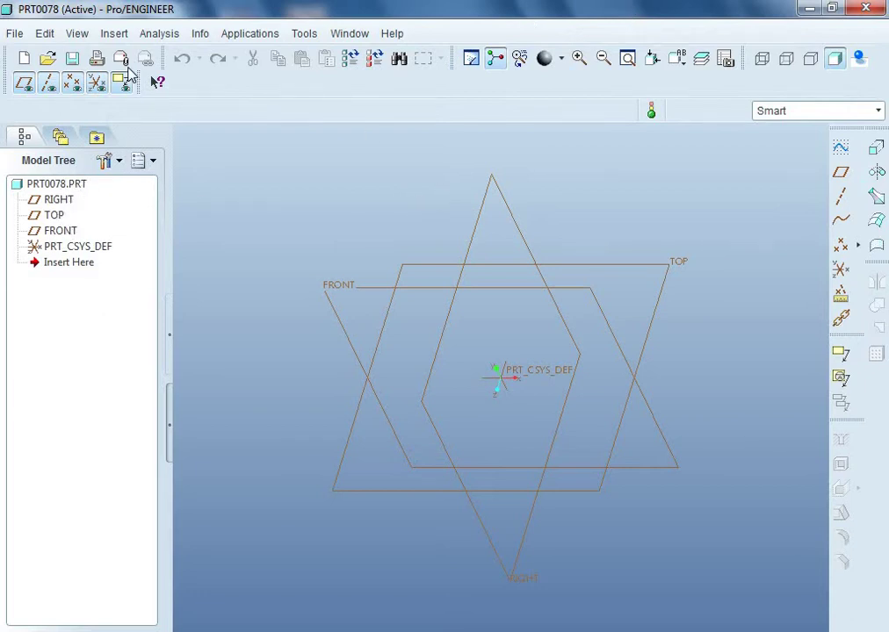
Step: Start a sketch on the RIGHT datum plane, using the TOP plane as the left orientation reference
{"action": "left_click", "coordinate": [62, 200]}
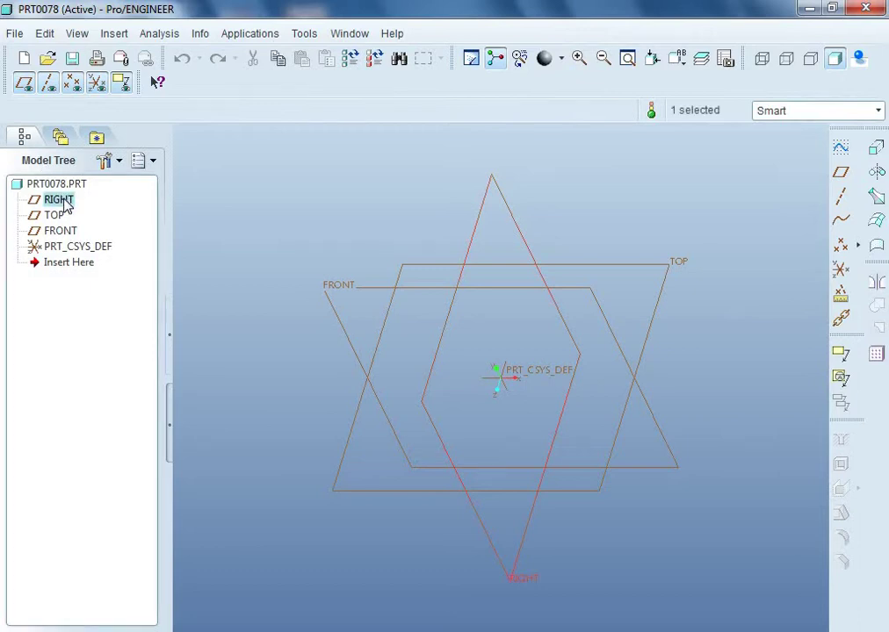
{"action": "left_click", "coordinate": [841, 150]}
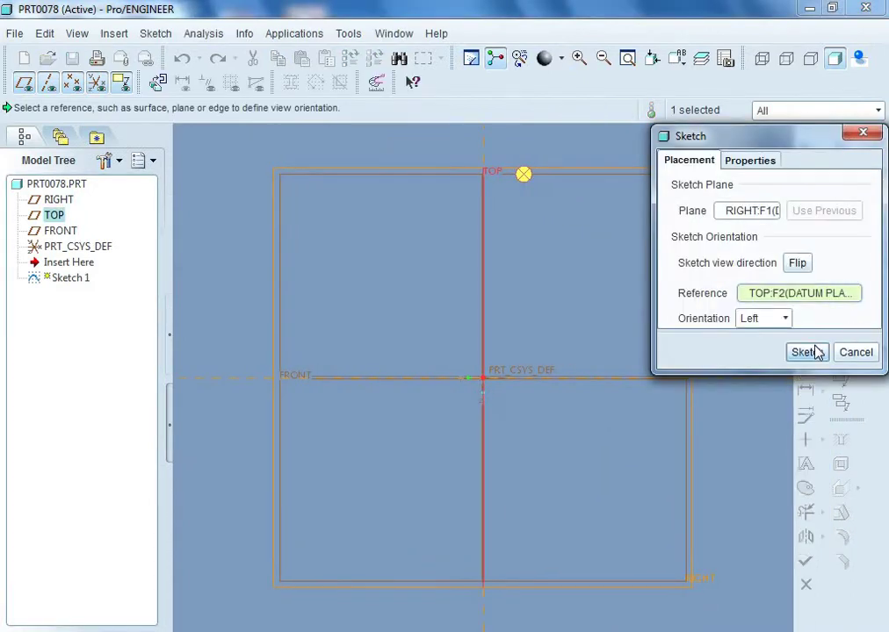
{"action": "left_click", "coordinate": [803, 352]}
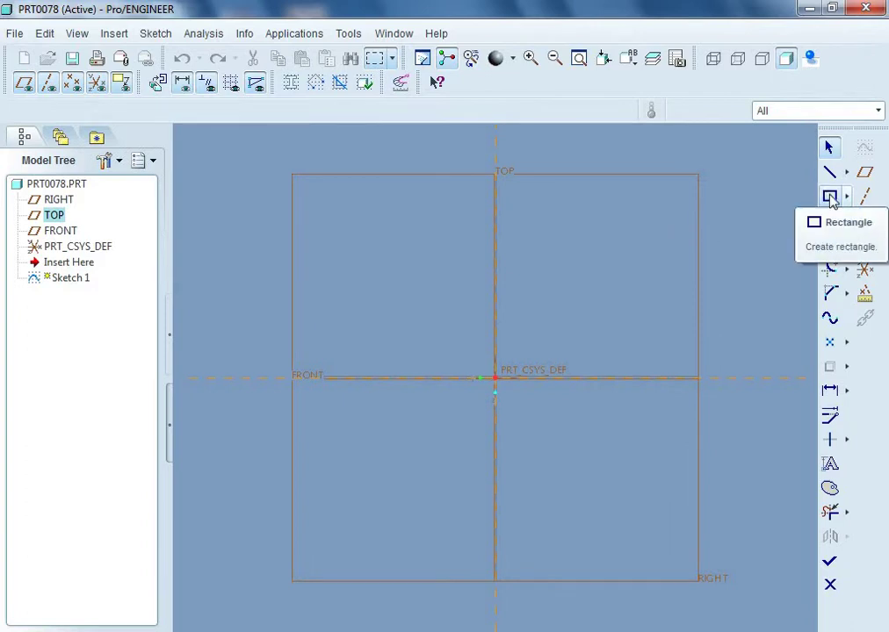
Step: Draw a vertical and a horizontal geometry centerline through the sketch origin
{"action": "left_click", "coordinate": [844, 175]}
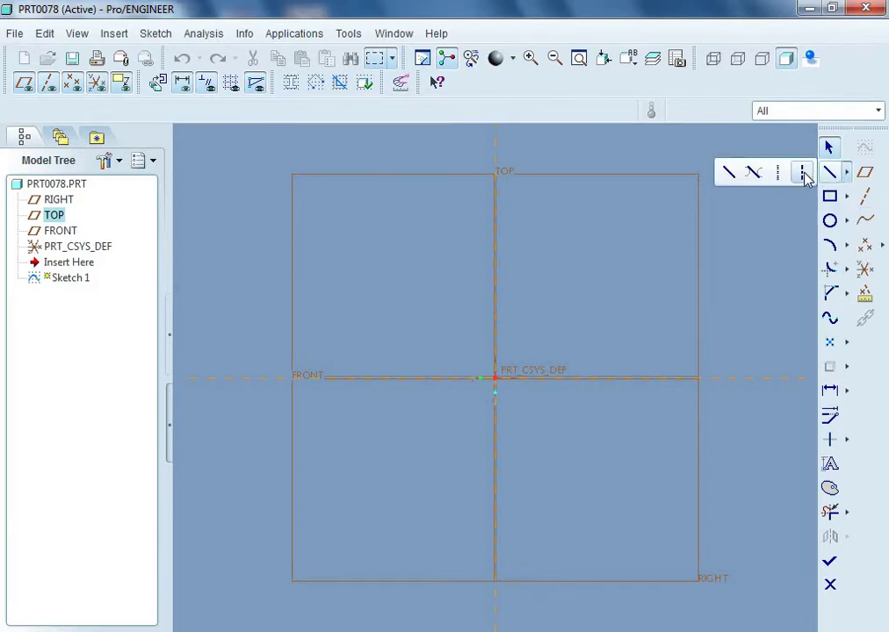
{"action": "left_click", "coordinate": [801, 173]}
{"action": "left_click", "coordinate": [497, 380]}
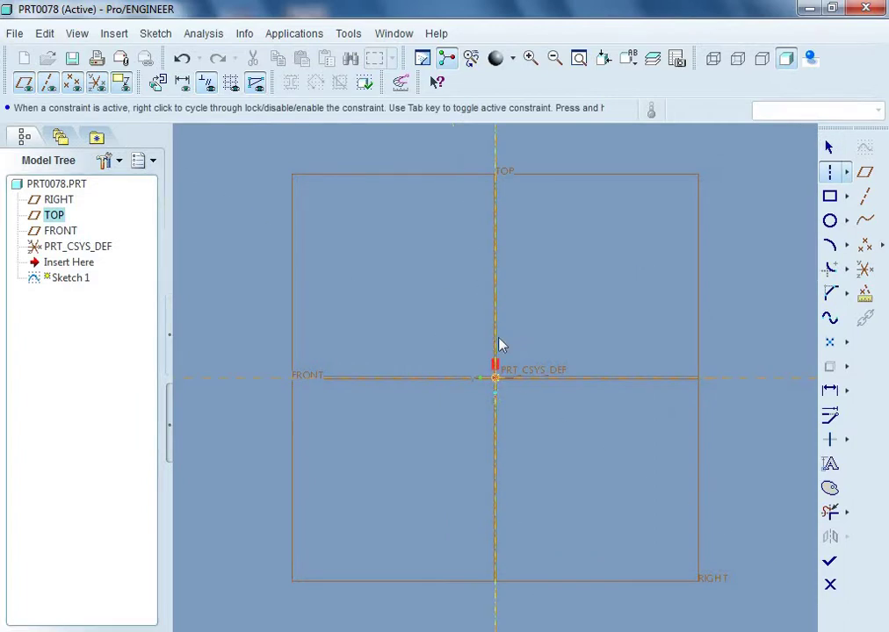
{"action": "left_click", "coordinate": [501, 340]}
{"action": "left_click", "coordinate": [580, 382]}
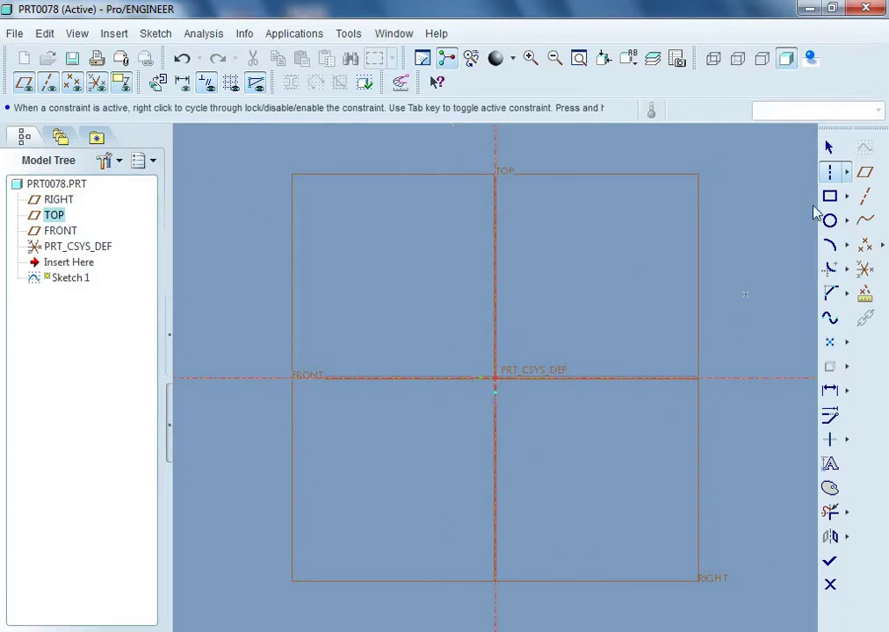
{"action": "left_click", "coordinate": [831, 148]}
Step: Sketch a rectangle about 292 mm wide and 276 mm high, symmetric about both centerlines
{"action": "left_click", "coordinate": [830, 197]}
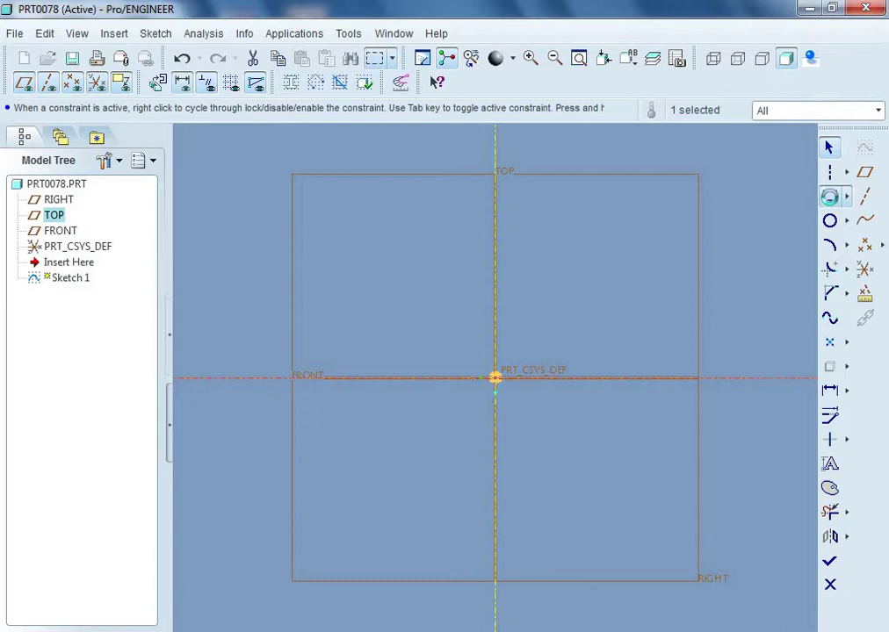
{"action": "left_click", "coordinate": [378, 276]}
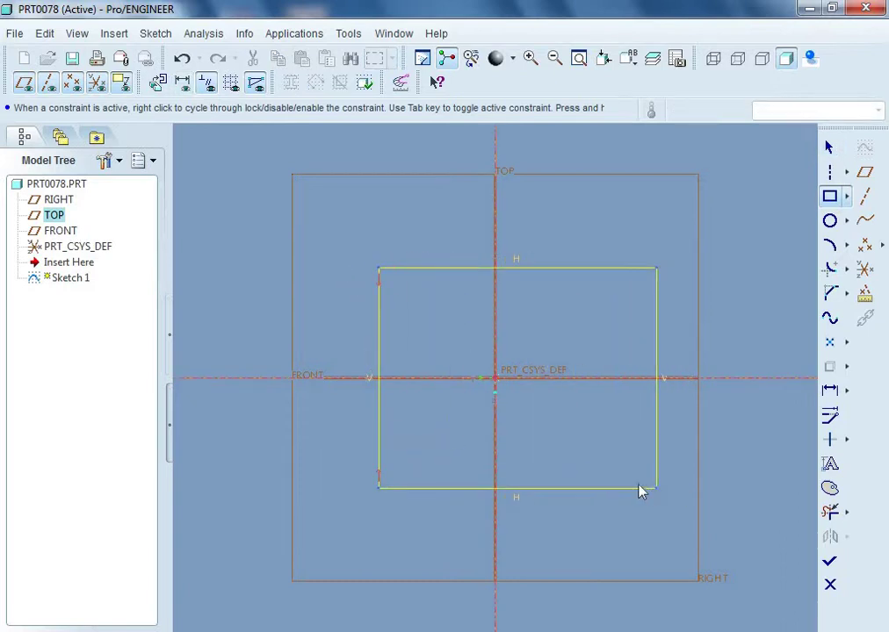
{"action": "left_click", "coordinate": [620, 490]}
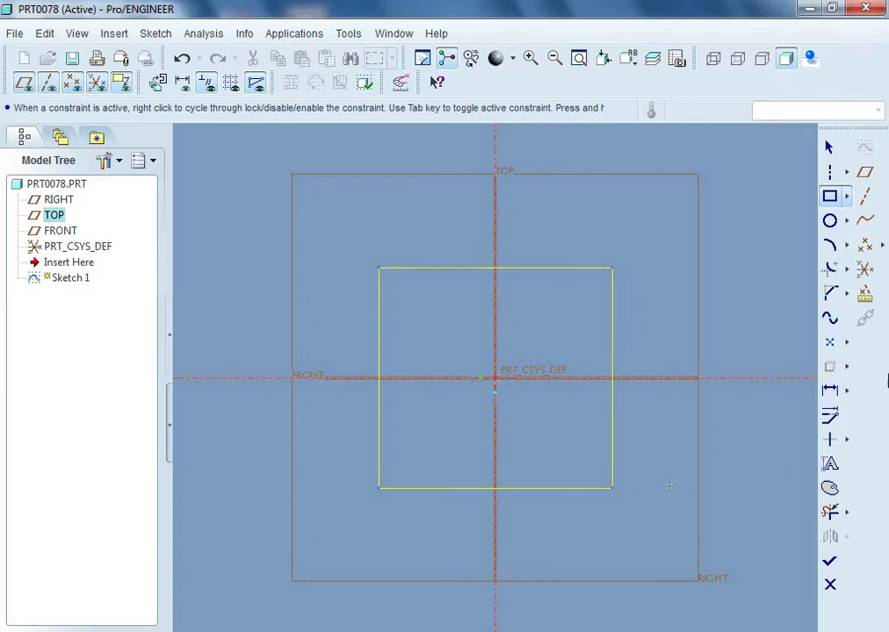
{"action": "middle_click", "coordinate": [687, 260]}
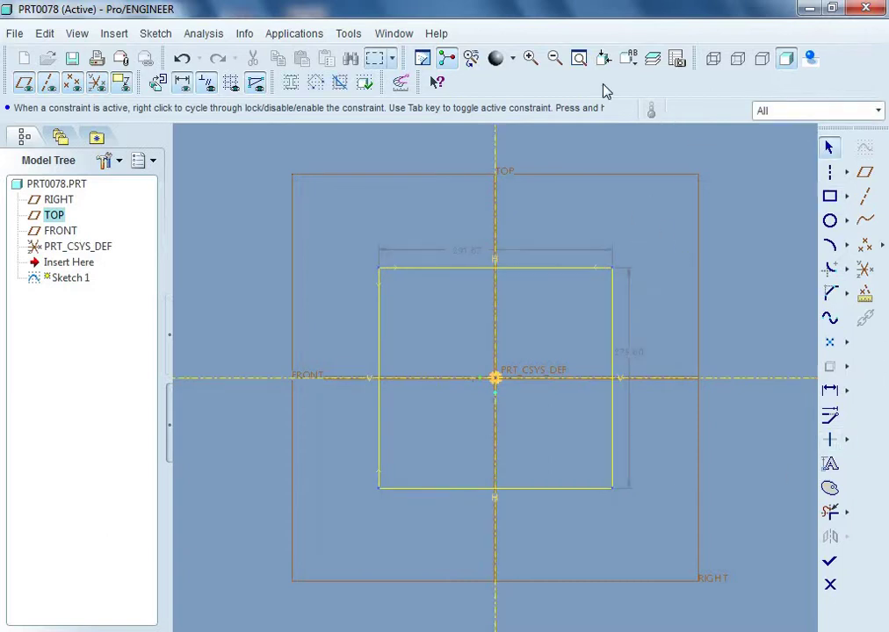
Step: Set the rectangle's width and height to 100 mm each and finish the sketch
{"action": "left_click", "coordinate": [465, 253]}
{"action": "double_click", "coordinate": [467, 253]}
{"action": "type", "text": "100"}
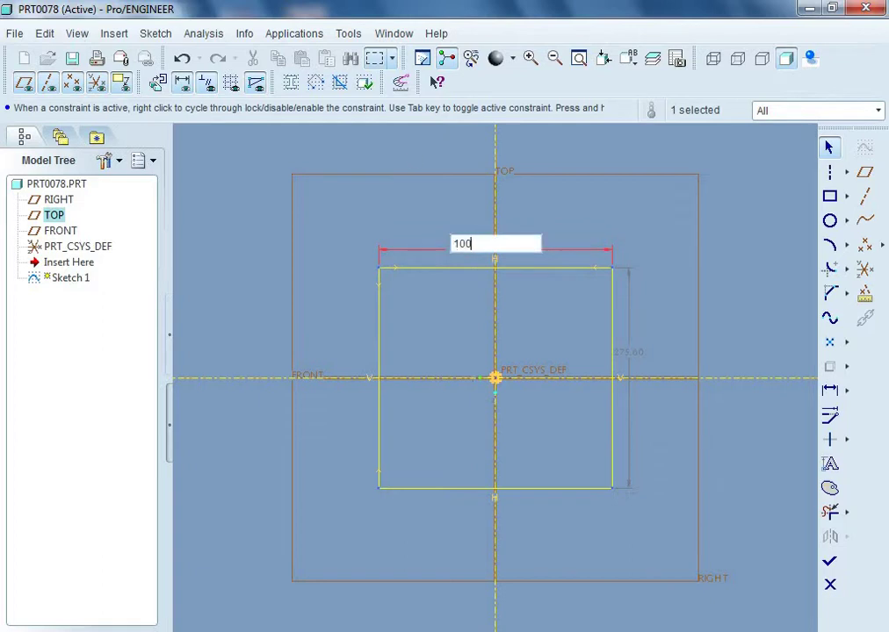
{"action": "key", "text": "Return"}
{"action": "left_click", "coordinate": [567, 341]}
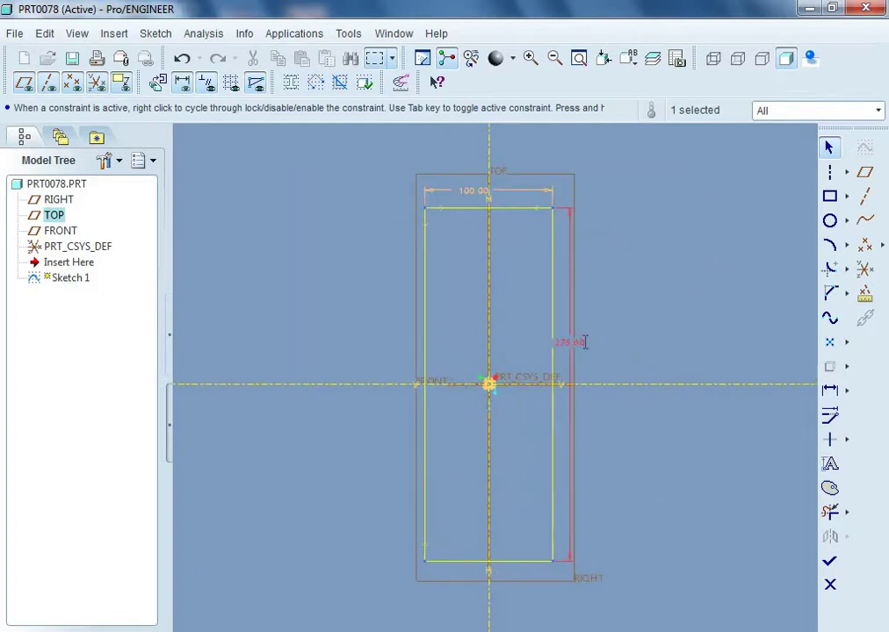
{"action": "double_click", "coordinate": [568, 340]}
{"action": "type", "text": "100"}
{"action": "key", "text": "Return"}
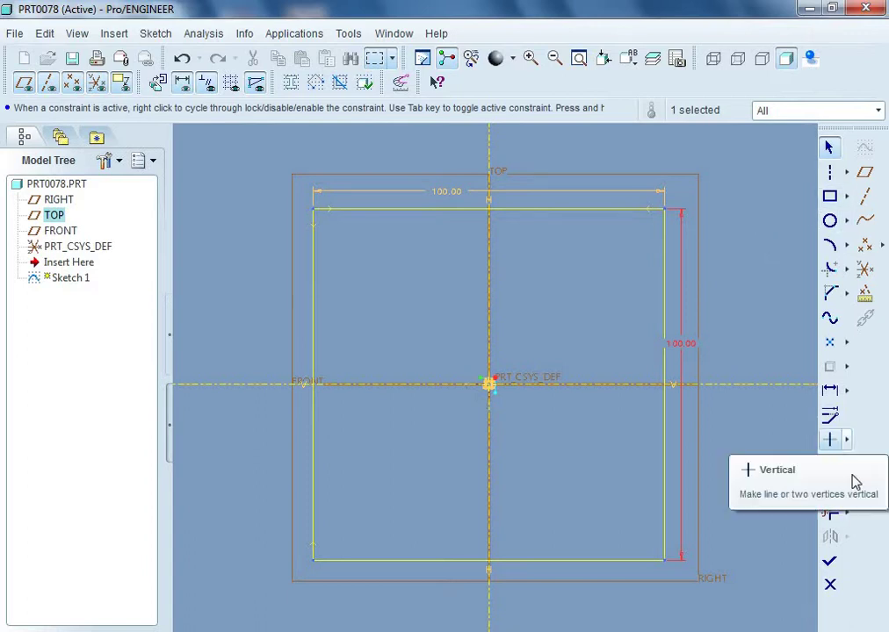
{"action": "left_click", "coordinate": [830, 564]}
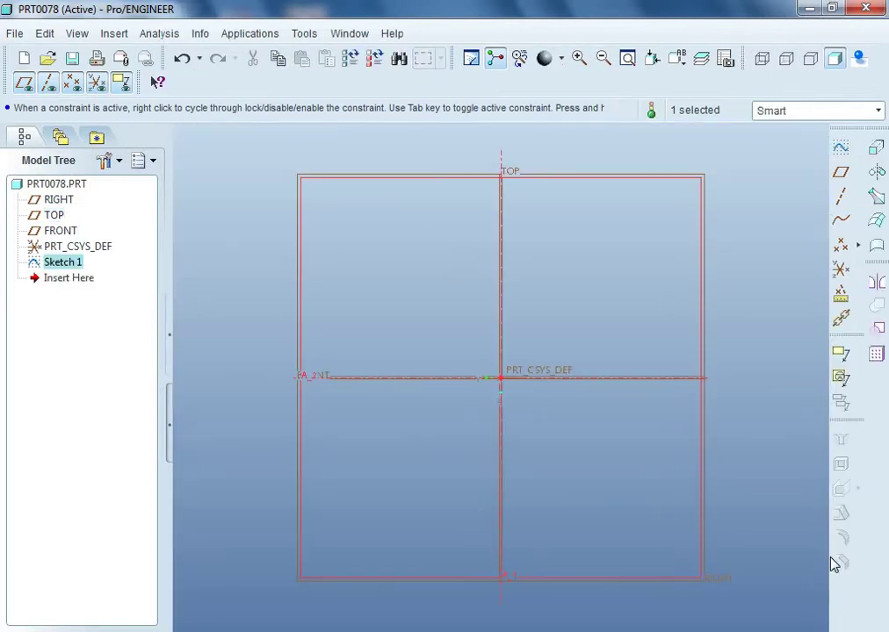
Step: Deselect the finished square sketch and examine it against the datum planes at different zoom levels and from a tilted angle
{"action": "left_click", "coordinate": [753, 191]}
{"action": "scroll", "coordinate": [752, 192], "scroll_direction": "up", "scroll_amount": 3}
{"action": "scroll", "coordinate": [752, 192], "scroll_direction": "down", "scroll_amount": 3}
{"action": "scroll", "coordinate": [790, 212], "scroll_direction": "down", "scroll_amount": 2}
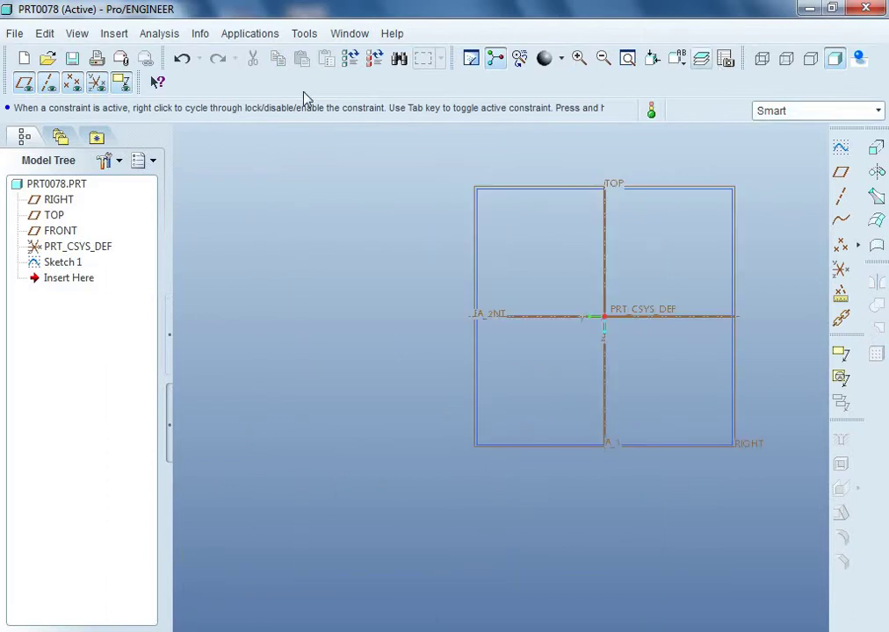
{"action": "scroll", "coordinate": [322, 259], "scroll_direction": "down", "scroll_amount": 2}
{"action": "scroll", "coordinate": [308, 284], "scroll_direction": "up", "scroll_amount": 2}
{"action": "mouse_move", "coordinate": [308, 284]}
{"action": "middle_mouse_down"}
{"action": "mouse_move", "coordinate": [309, 324]}
{"action": "mouse_move", "coordinate": [305, 299]}
{"action": "middle_mouse_up"}
{"action": "scroll", "coordinate": [247, 296], "scroll_direction": "up", "scroll_amount": 2}
{"action": "scroll", "coordinate": [247, 296], "scroll_direction": "down", "scroll_amount": 3}
{"action": "scroll", "coordinate": [292, 259], "scroll_direction": "up", "scroll_amount": 1}
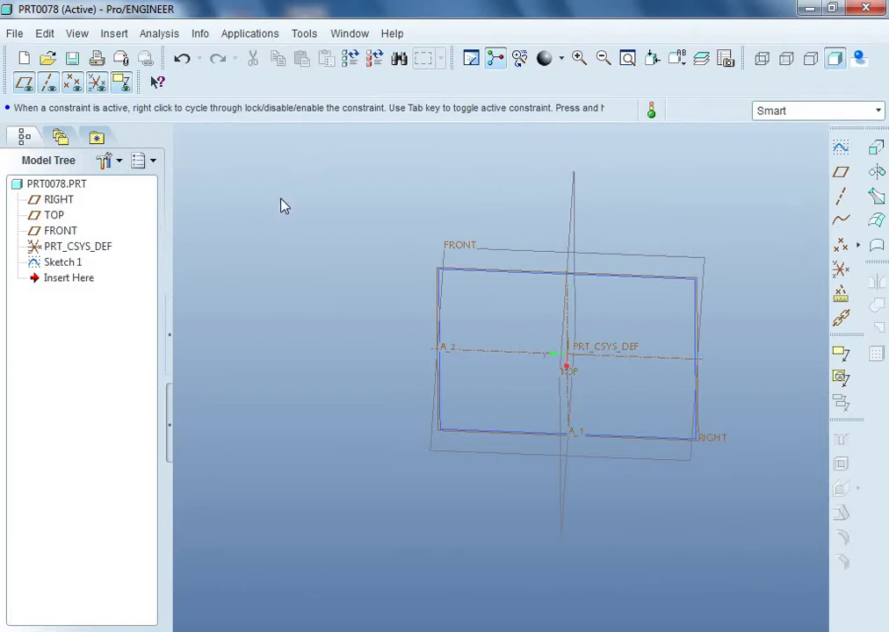
{"action": "left_click", "coordinate": [877, 148]}
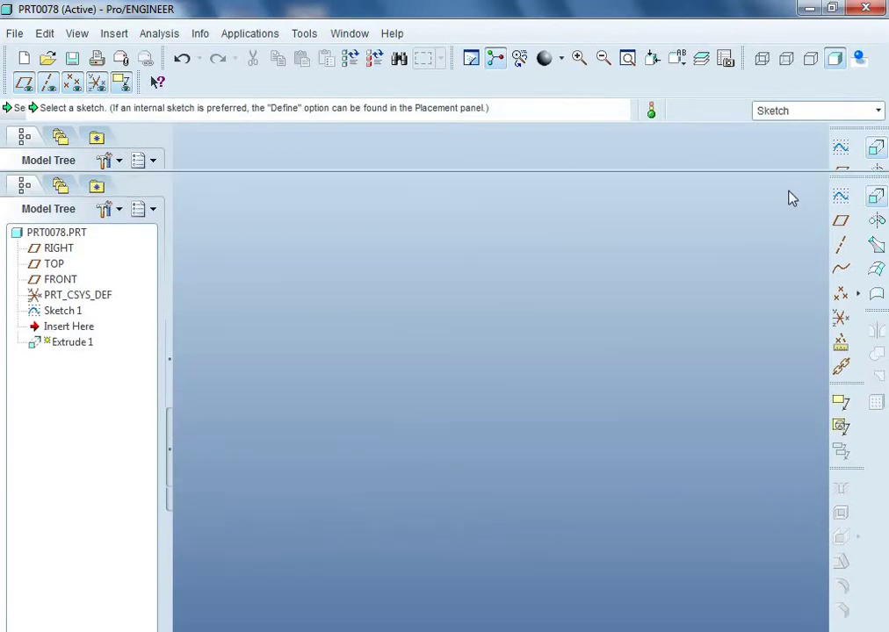
{"action": "scroll", "coordinate": [726, 205], "scroll_direction": "down", "scroll_amount": 1}
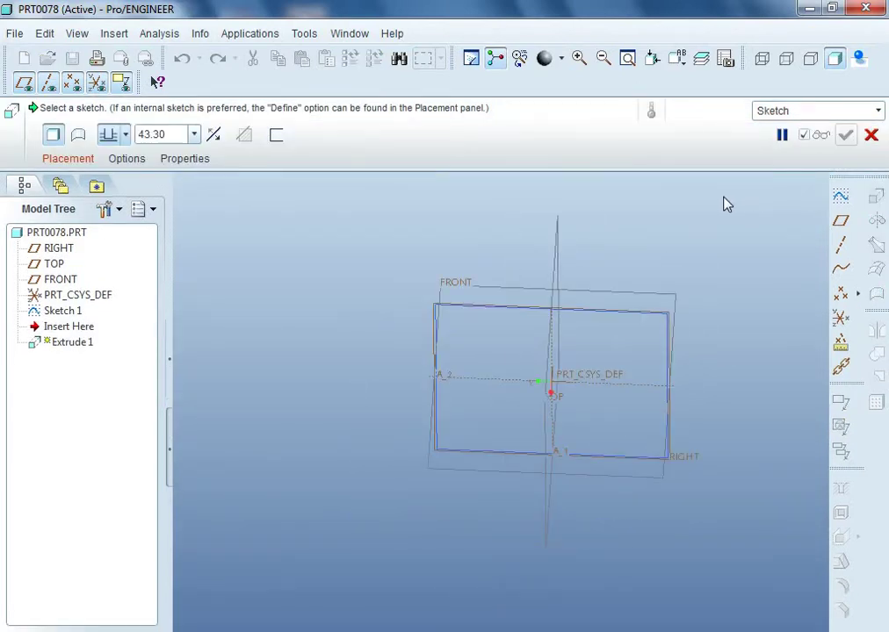
{"action": "left_click", "coordinate": [71, 160]}
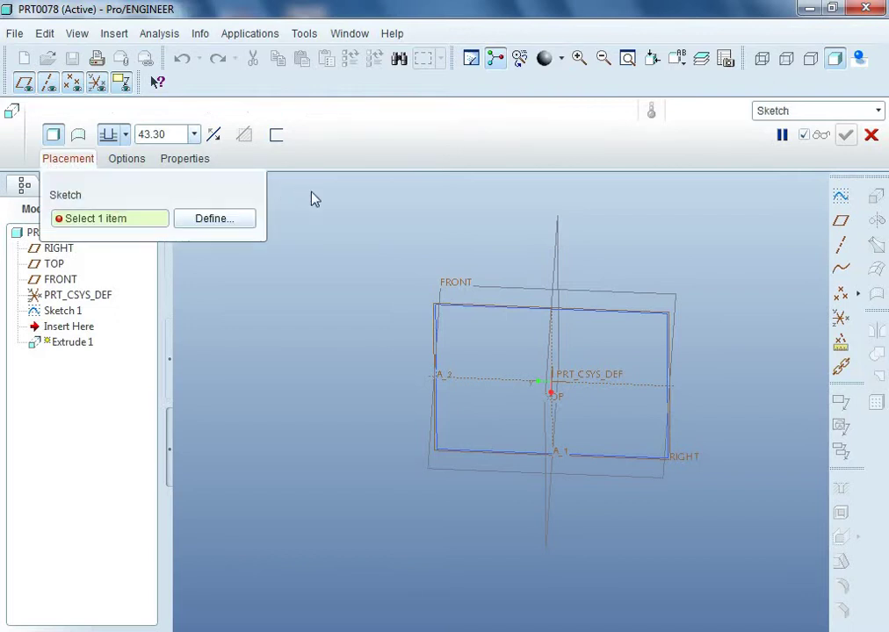
{"action": "left_click", "coordinate": [870, 134]}
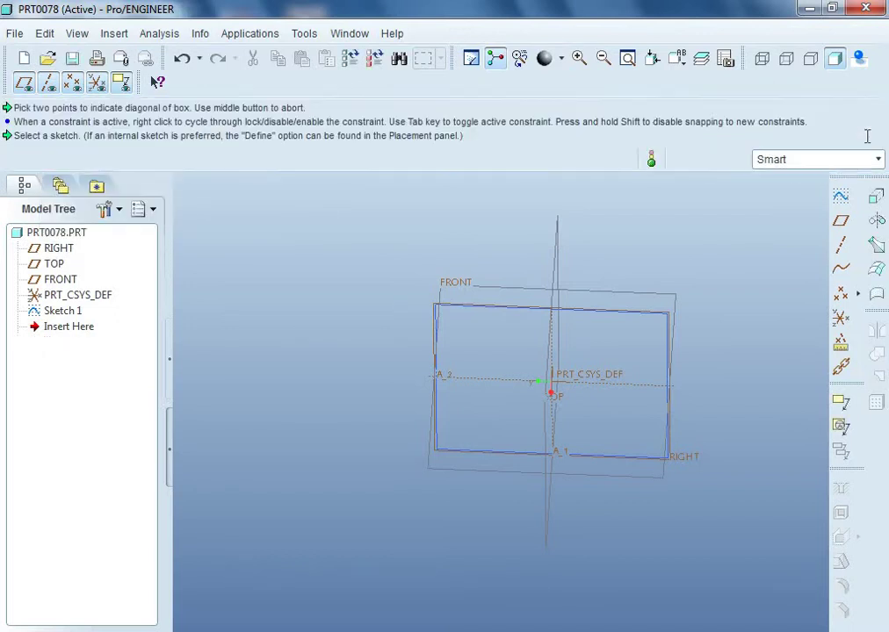
Step: Start a solid extrusion of the square sketch and set its depth to 50 mm
{"action": "left_click", "coordinate": [64, 313]}
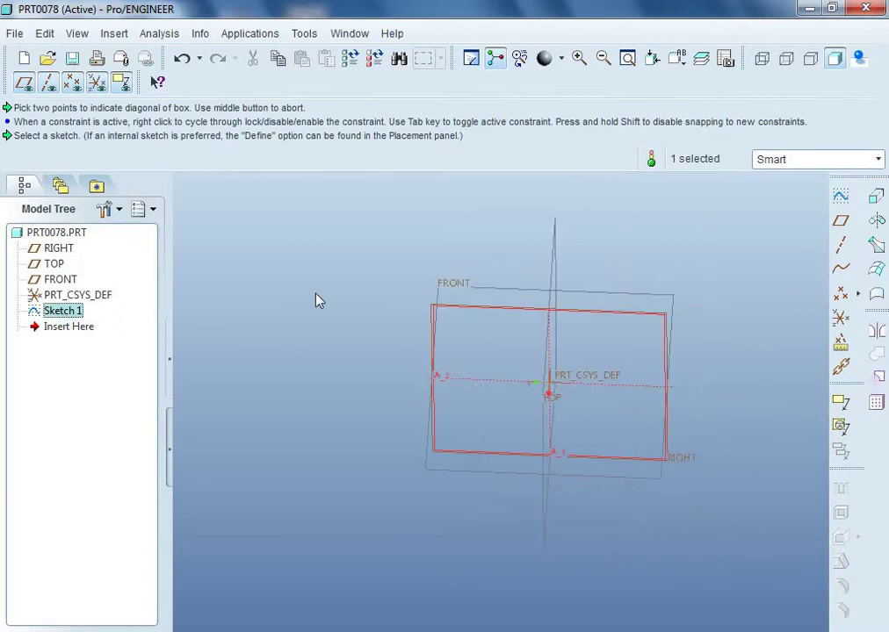
{"action": "scroll", "coordinate": [793, 257], "scroll_direction": "up", "scroll_amount": 2}
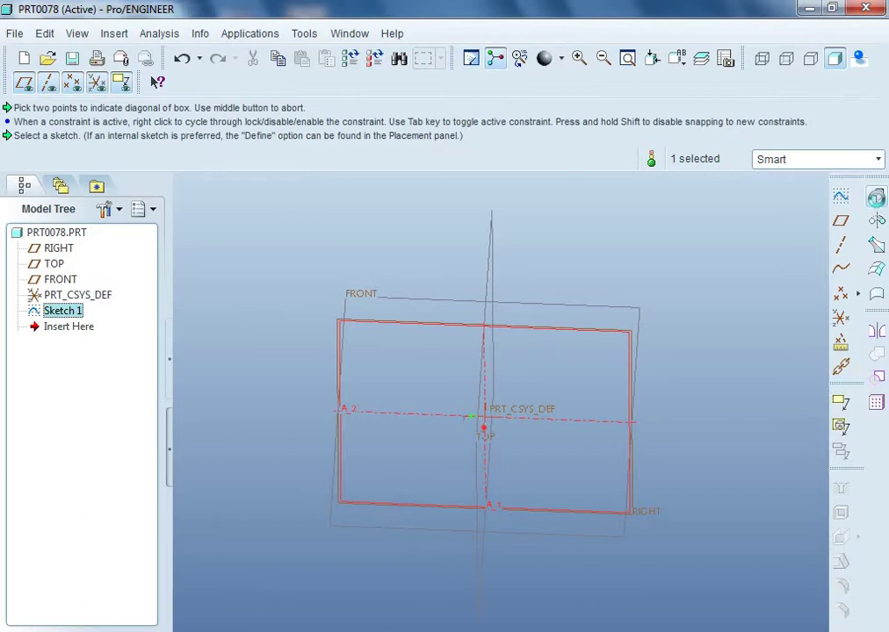
{"action": "left_click", "coordinate": [876, 195]}
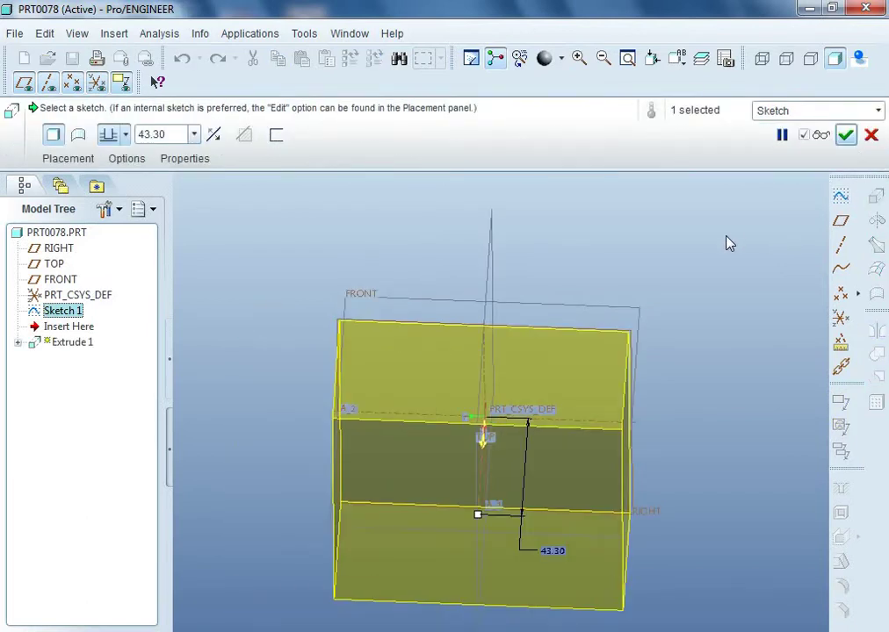
{"action": "middle_click_drag", "start_coordinate": [727, 243], "coordinate": [612, 132]}
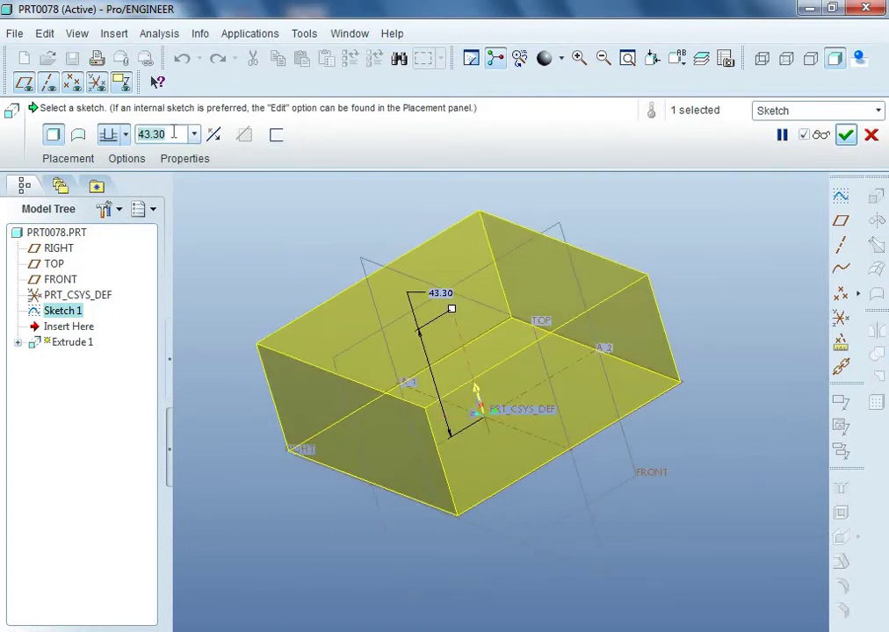
{"action": "type", "text": "50"}
{"action": "key", "text": "Return"}
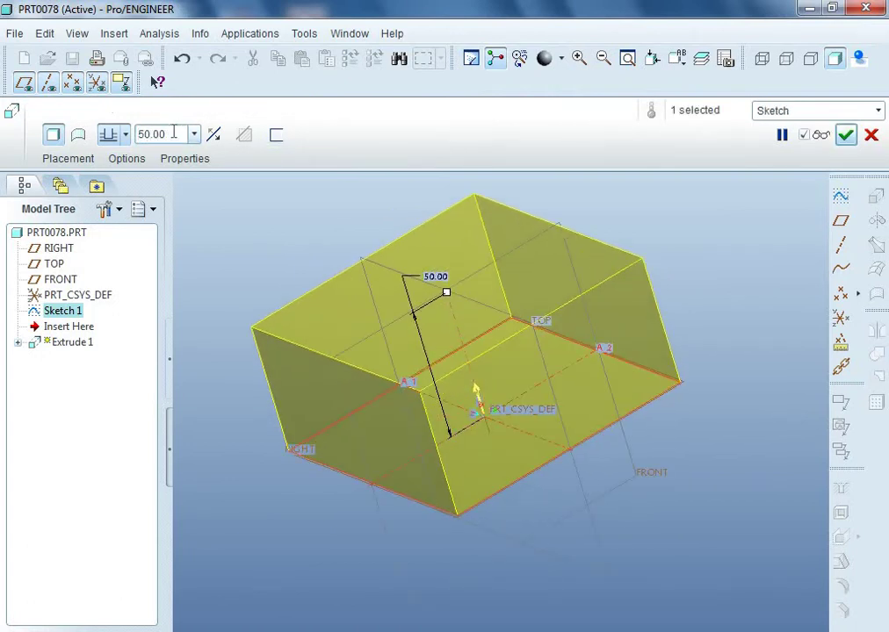
Step: Set the extrusion depth to 100 mm and check the preview from near and far
{"action": "double_click", "coordinate": [136, 133]}
{"action": "type", "text": "100"}
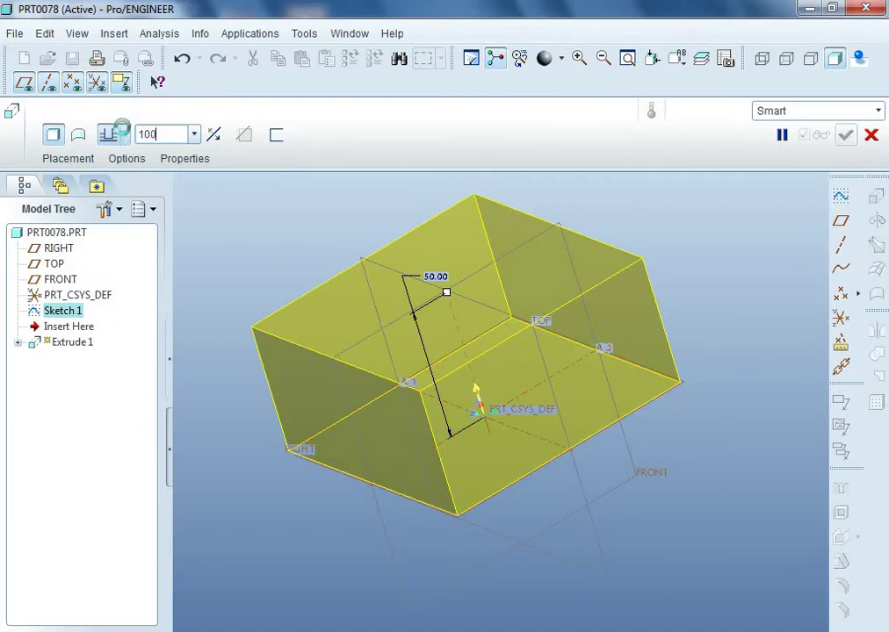
{"action": "key", "text": "Return"}
{"action": "scroll", "coordinate": [243, 518], "scroll_direction": "down", "scroll_amount": 3}
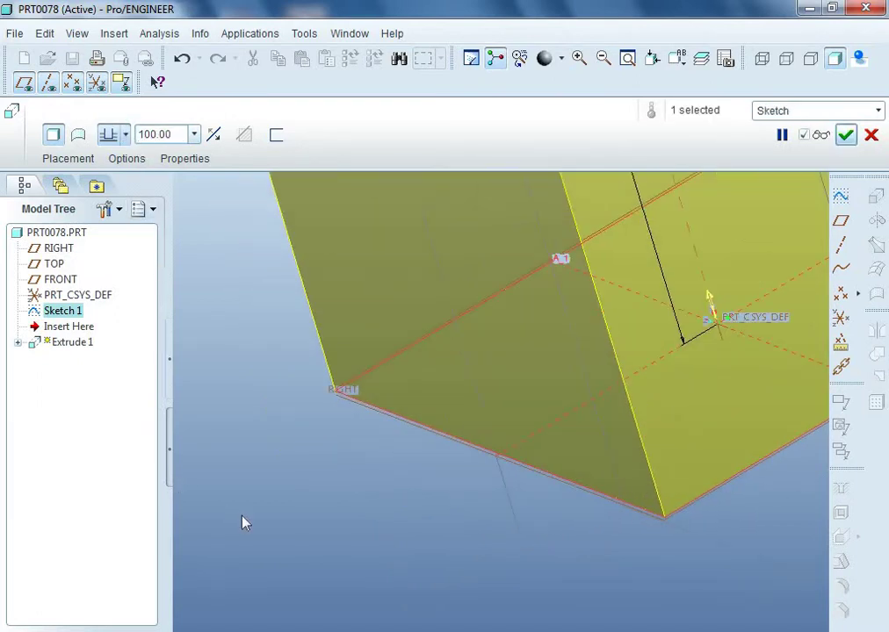
{"action": "scroll", "coordinate": [243, 518], "scroll_direction": "up", "scroll_amount": 6}
{"action": "scroll", "coordinate": [195, 493], "scroll_direction": "down", "scroll_amount": 4}
{"action": "scroll", "coordinate": [211, 448], "scroll_direction": "up", "scroll_amount": 5}
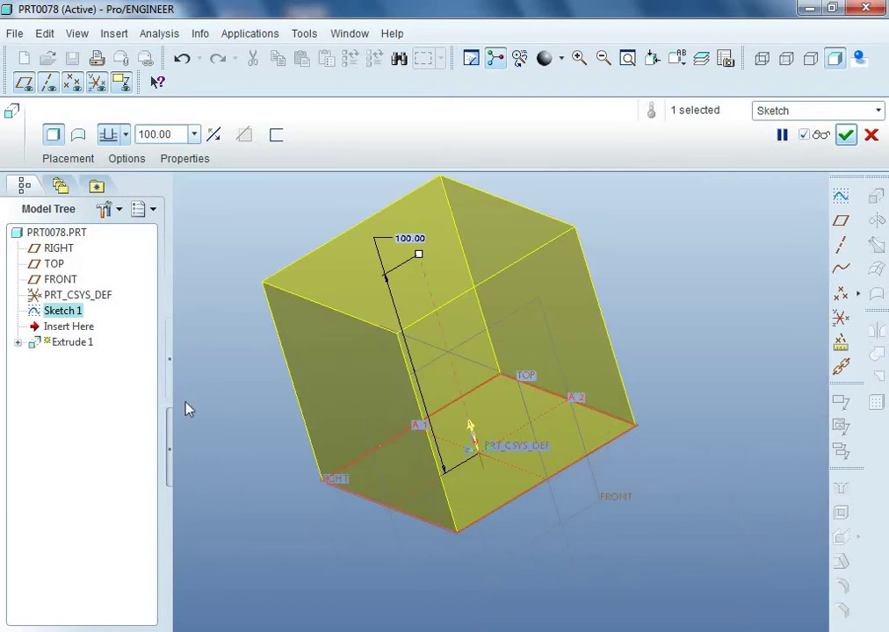
{"action": "scroll", "coordinate": [188, 409], "scroll_direction": "down", "scroll_amount": 1}
{"action": "scroll", "coordinate": [175, 352], "scroll_direction": "up", "scroll_amount": 1}
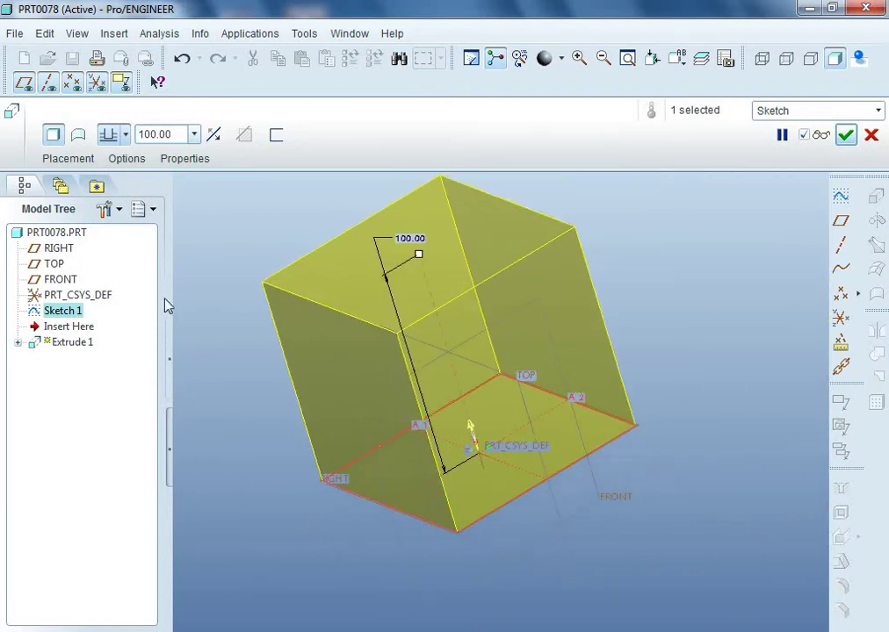
Step: Make the extrusion symmetric about the sketch plane with a total depth of 200 mm
{"action": "left_click", "coordinate": [124, 135]}
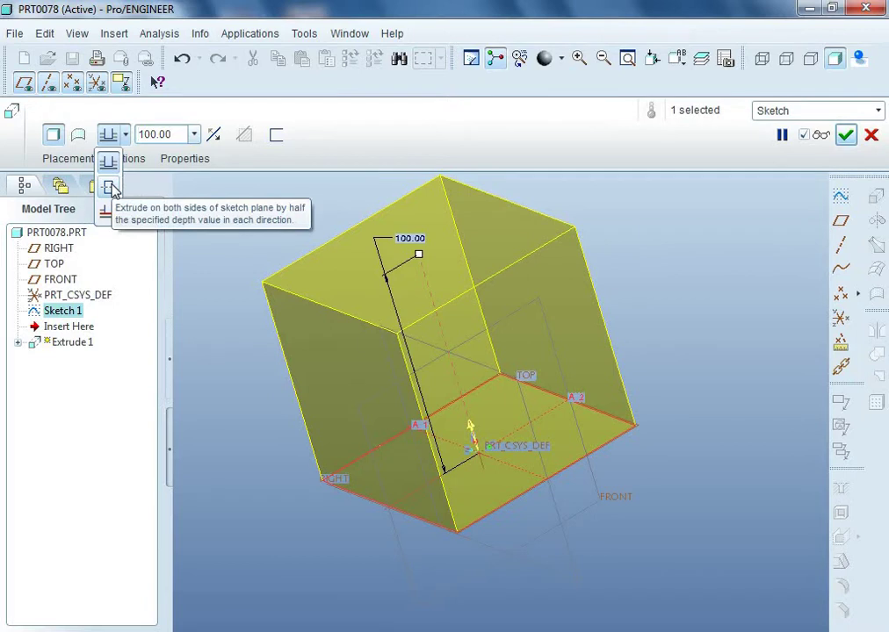
{"action": "left_click", "coordinate": [112, 189]}
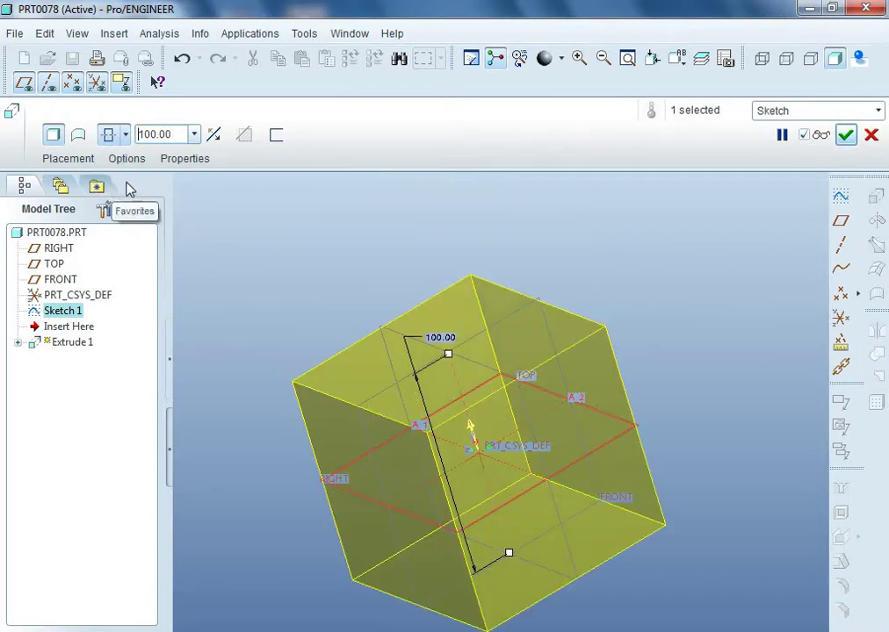
{"action": "scroll", "coordinate": [350, 197], "scroll_direction": "down", "scroll_amount": 2}
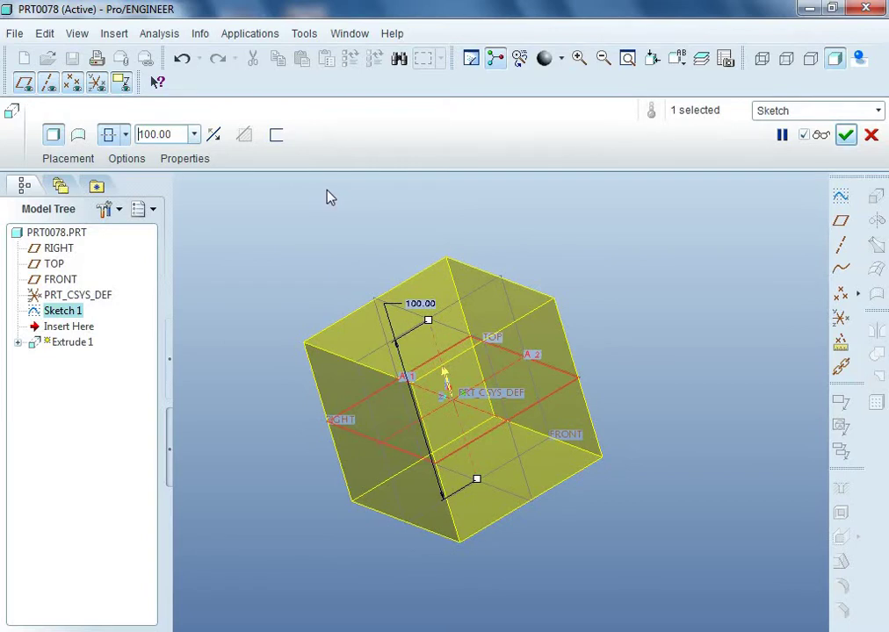
{"action": "double_click", "coordinate": [152, 133]}
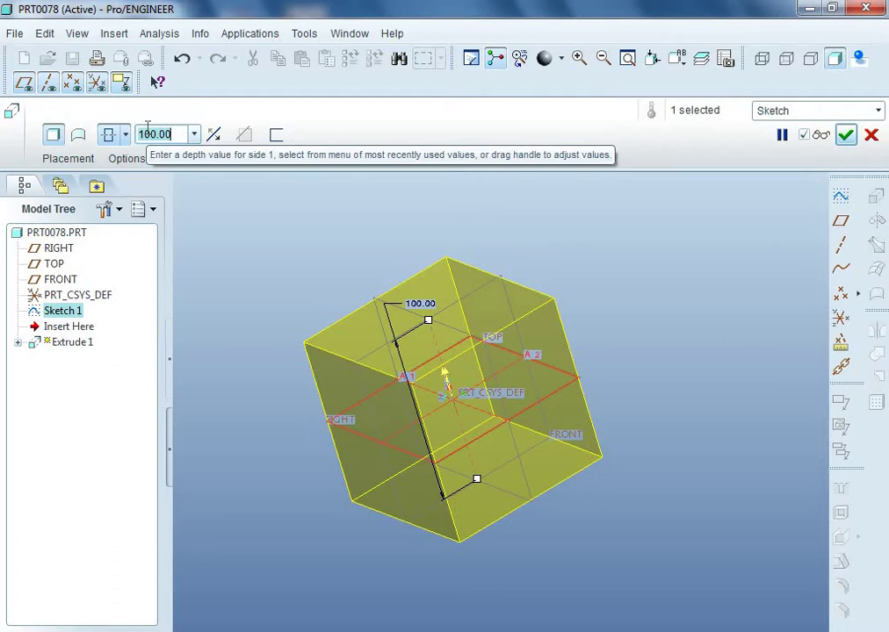
{"action": "type", "text": "200"}
{"action": "key", "text": "Return"}
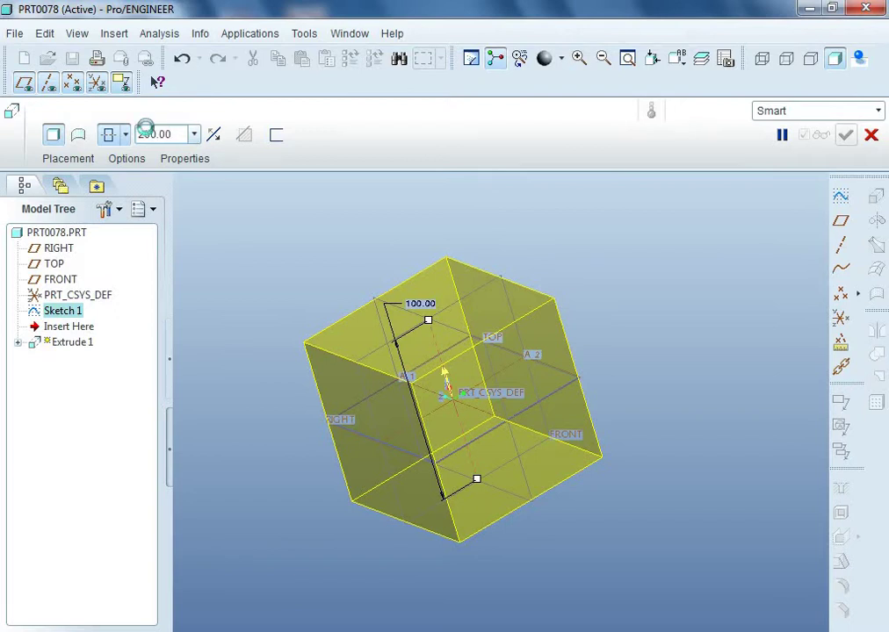
{"action": "middle_click_drag", "start_coordinate": [234, 241], "coordinate": [235, 264]}
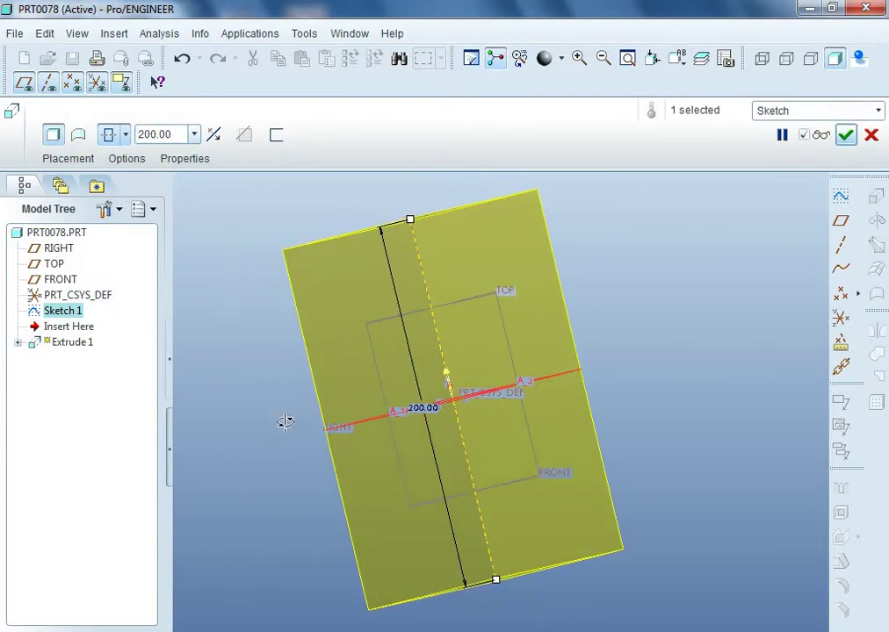
{"action": "middle_click_drag", "start_coordinate": [285, 423], "coordinate": [288, 437]}
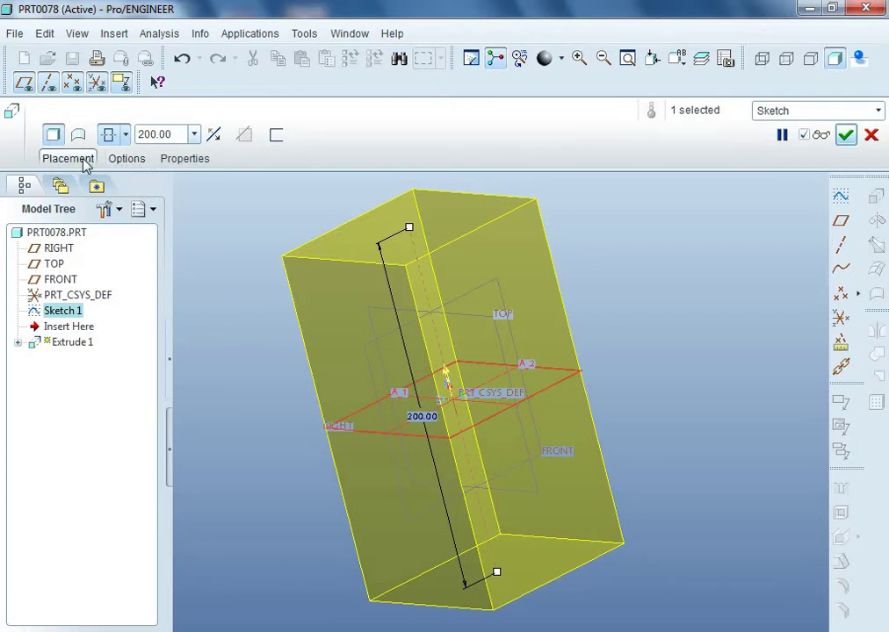
Step: Change the side 1 depth type of the extrusion to Blind and bring the whole block into view
{"action": "left_click", "coordinate": [128, 161]}
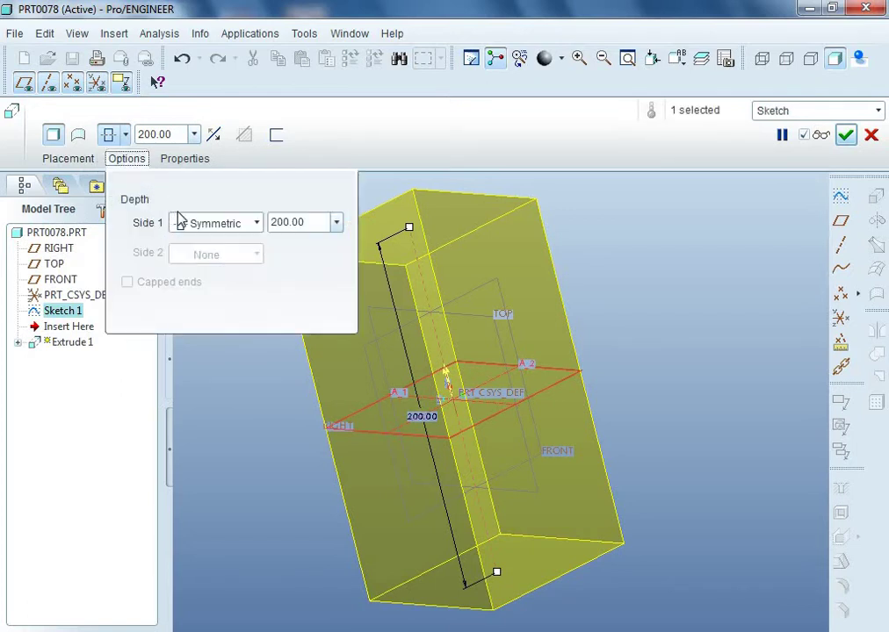
{"action": "left_click", "coordinate": [236, 224]}
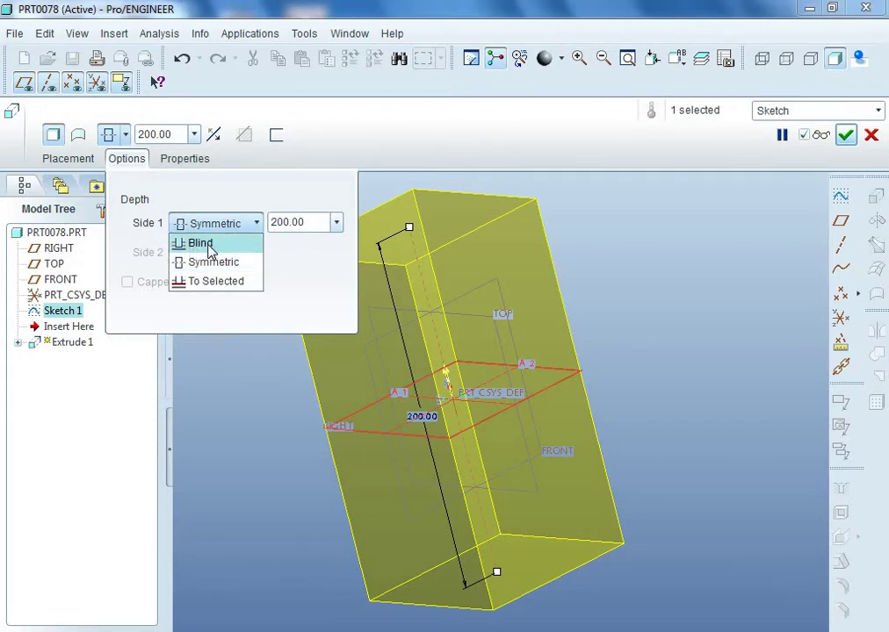
{"action": "left_click", "coordinate": [209, 245]}
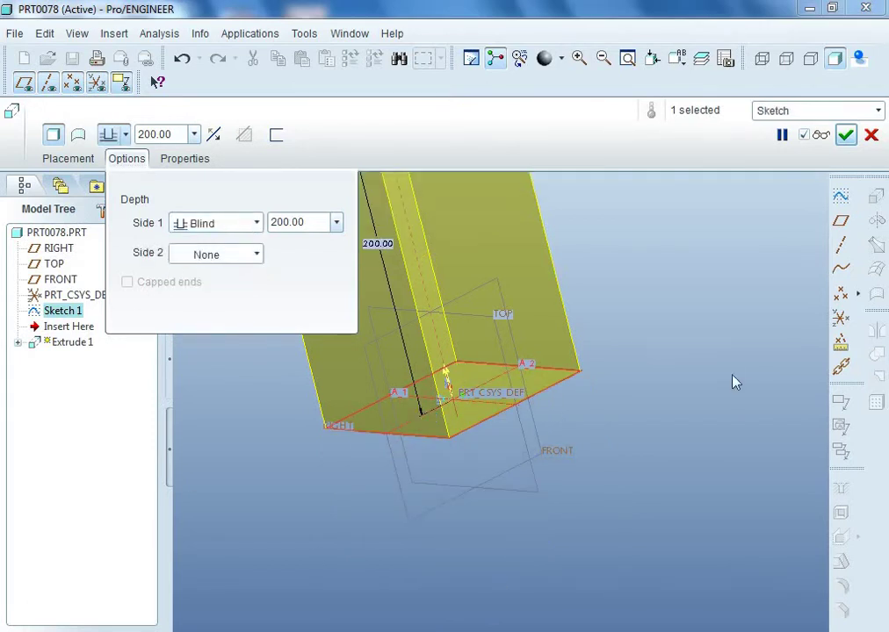
{"action": "scroll", "coordinate": [736, 382], "scroll_direction": "down", "scroll_amount": 3}
{"action": "scroll", "coordinate": [697, 272], "scroll_direction": "up", "scroll_amount": 2}
{"action": "scroll", "coordinate": [730, 330], "scroll_direction": "down", "scroll_amount": 1}
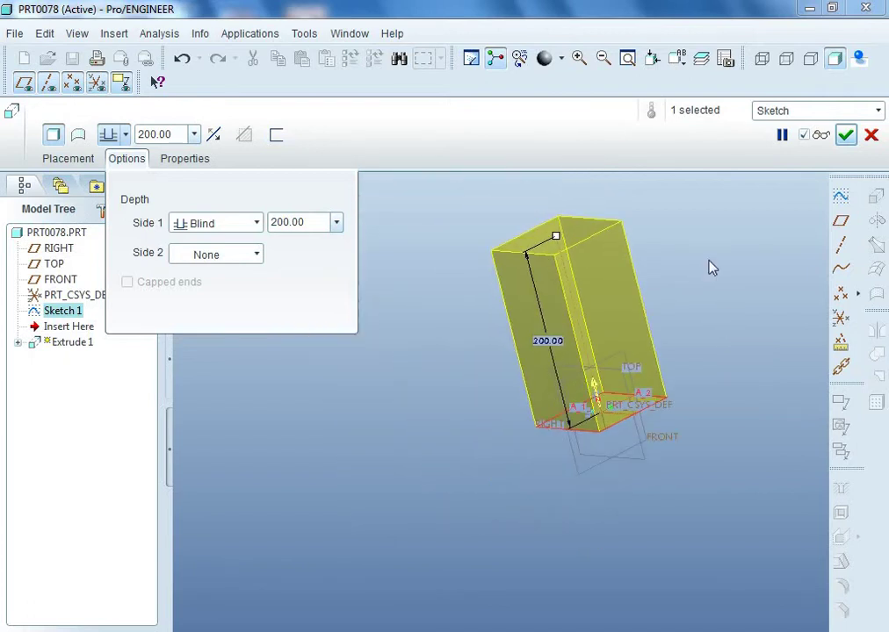
{"action": "scroll", "coordinate": [712, 268], "scroll_direction": "up", "scroll_amount": 2}
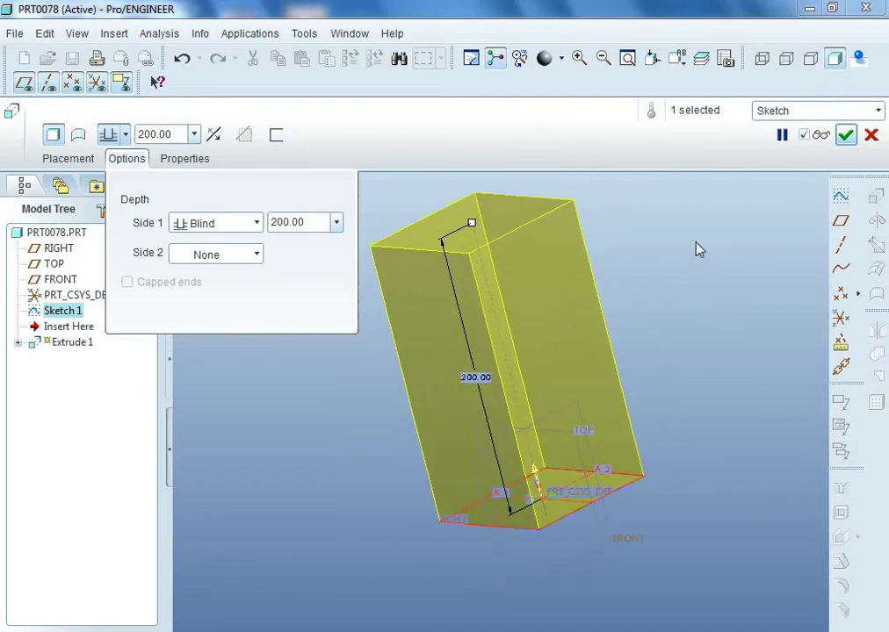
Step: Flip the extrusion to the opposite side of the sketch plane and restore its original direction
{"action": "left_click", "coordinate": [216, 138]}
{"action": "left_click", "coordinate": [216, 138]}
{"action": "left_click", "coordinate": [216, 139]}
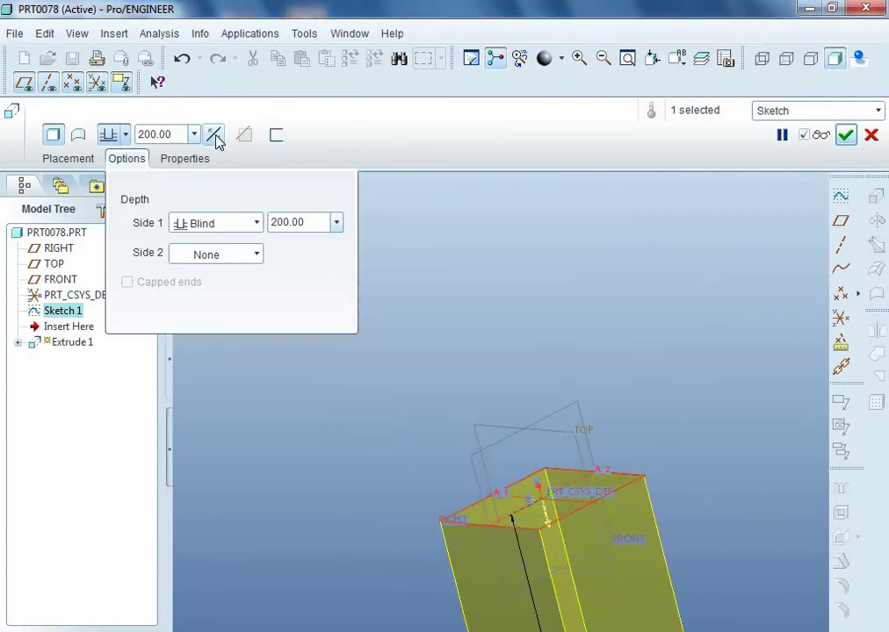
{"action": "left_click", "coordinate": [216, 139]}
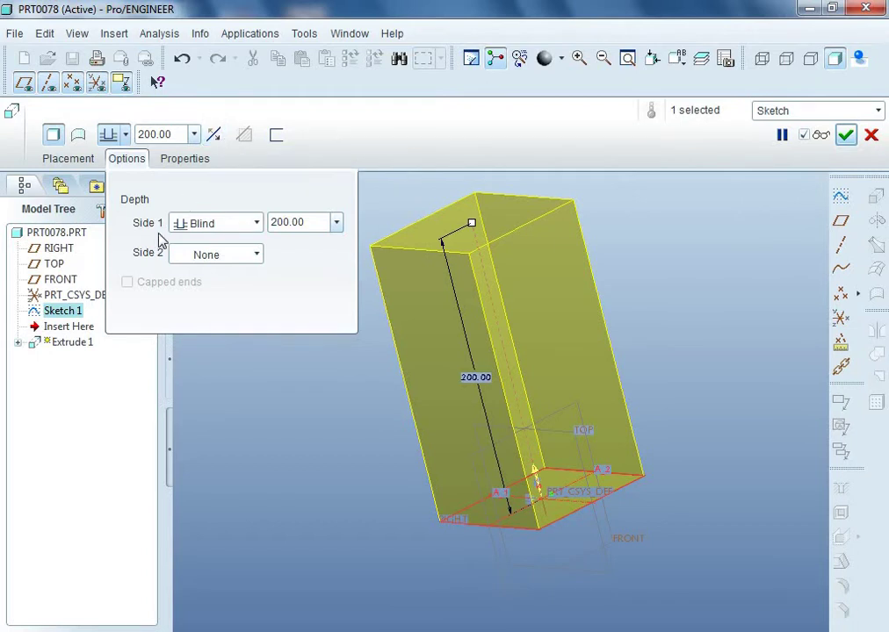
Step: Add a Blind depth of 50 mm on side 2 of the extrusion
{"action": "left_click", "coordinate": [230, 255]}
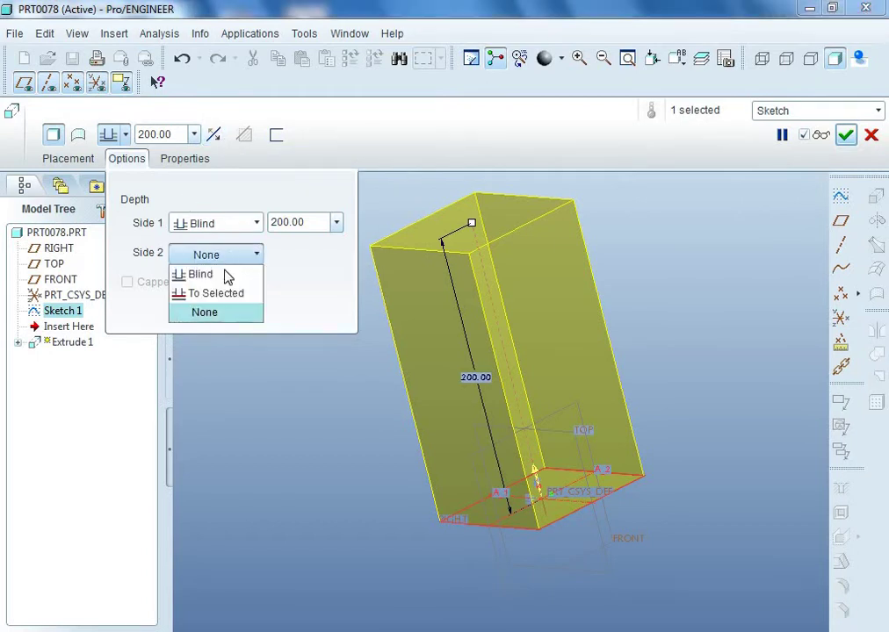
{"action": "left_click", "coordinate": [220, 278]}
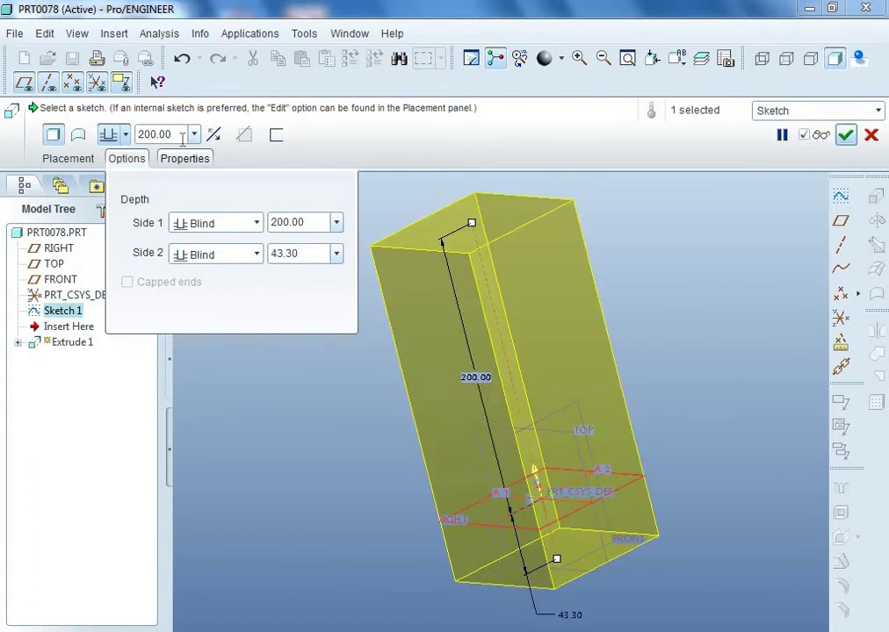
{"action": "left_click", "coordinate": [306, 253]}
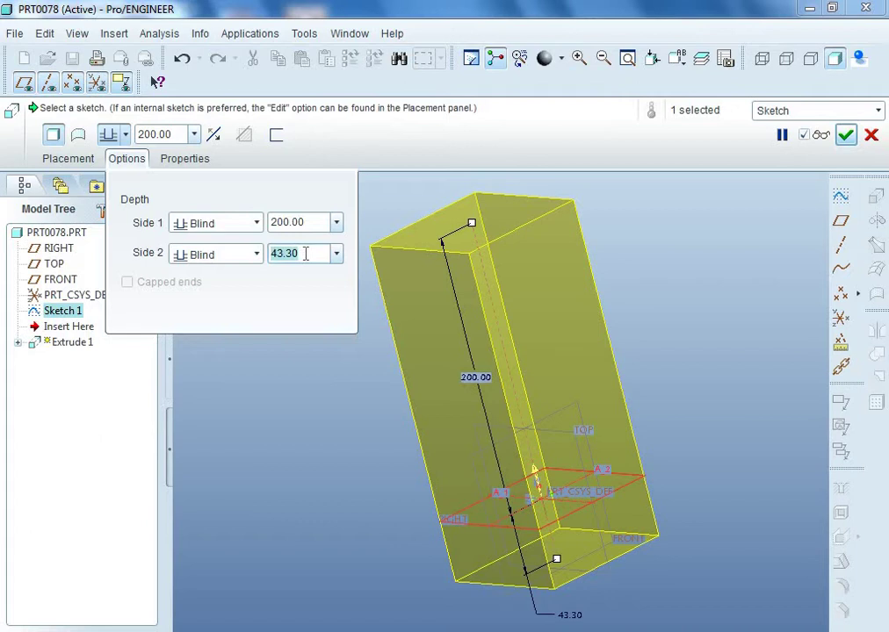
{"action": "type", "text": "50"}
{"action": "key", "text": "Return"}
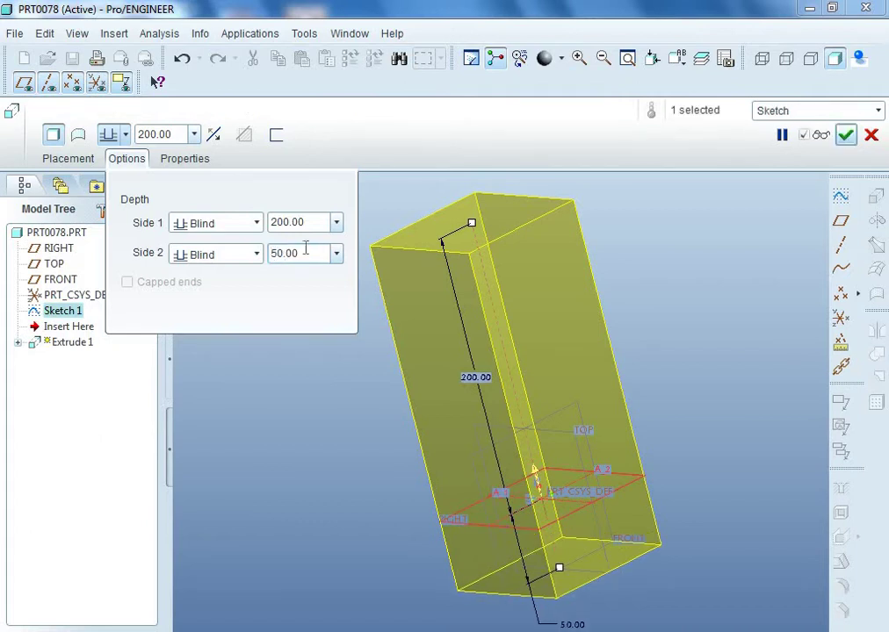
Step: Set the side 1 depth to 80 mm and inspect the two-sided block from different angles
{"action": "left_click", "coordinate": [311, 221]}
{"action": "type", "text": "80"}
{"action": "key", "text": "Return"}
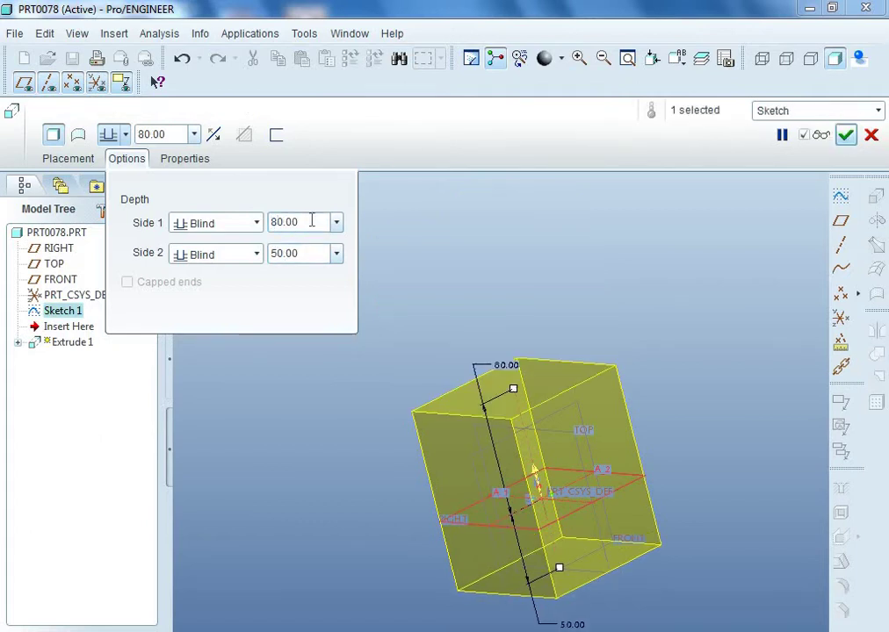
{"action": "middle_click_drag", "start_coordinate": [629, 342], "coordinate": [668, 311]}
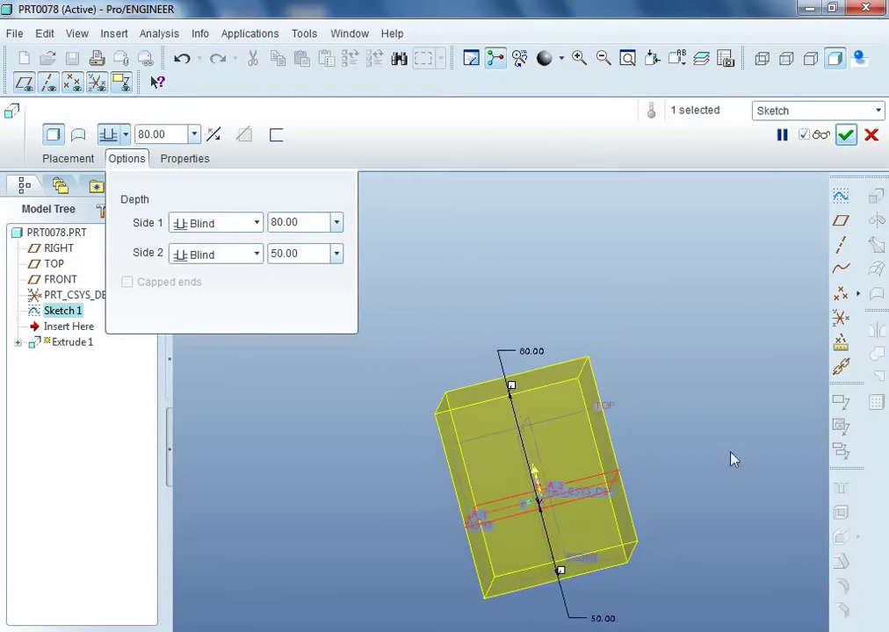
{"action": "middle_click_drag", "start_coordinate": [596, 309], "coordinate": [632, 319]}
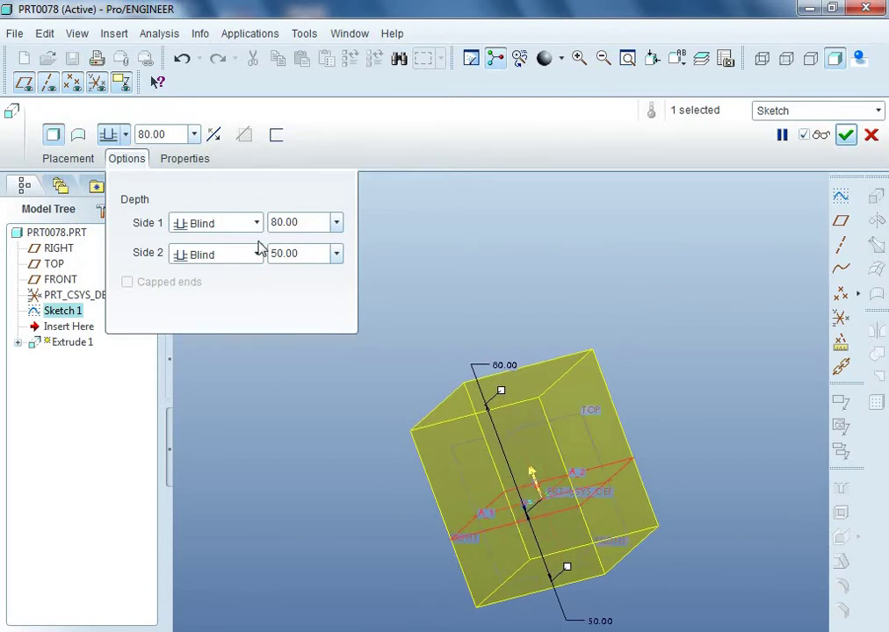
Step: Make the extrusion Symmetric about the sketch plane with a total depth of 100 mm
{"action": "left_click", "coordinate": [222, 255]}
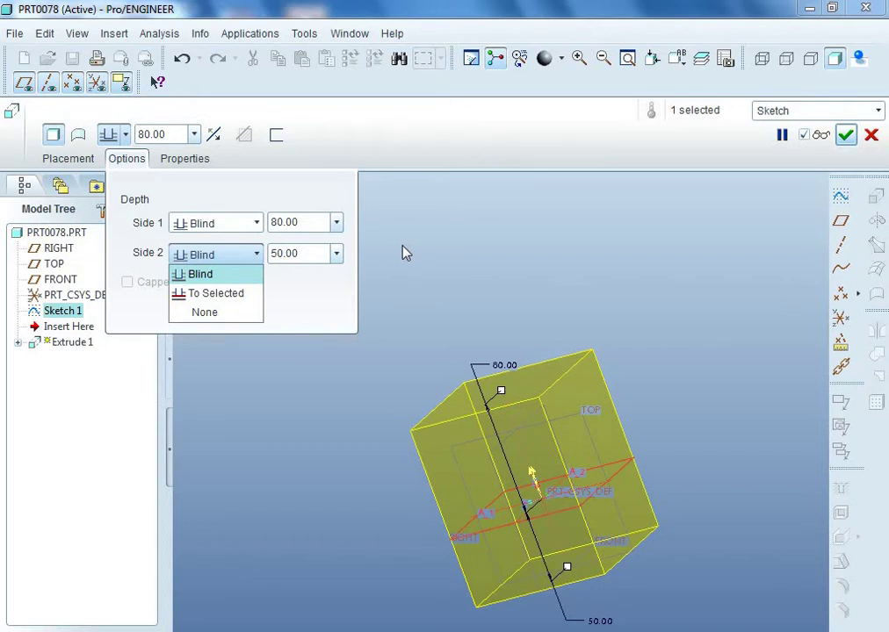
{"action": "left_click", "coordinate": [235, 223]}
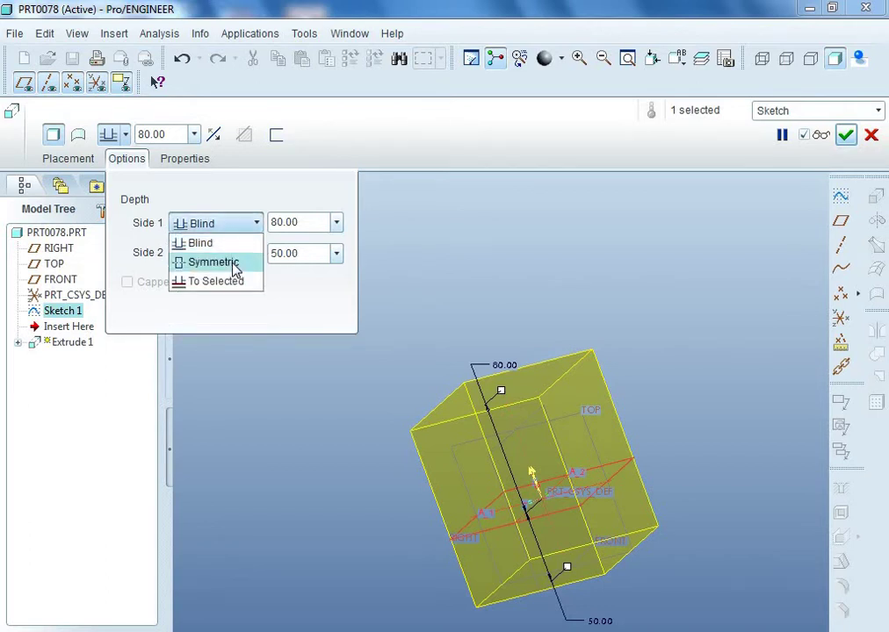
{"action": "left_click", "coordinate": [235, 263]}
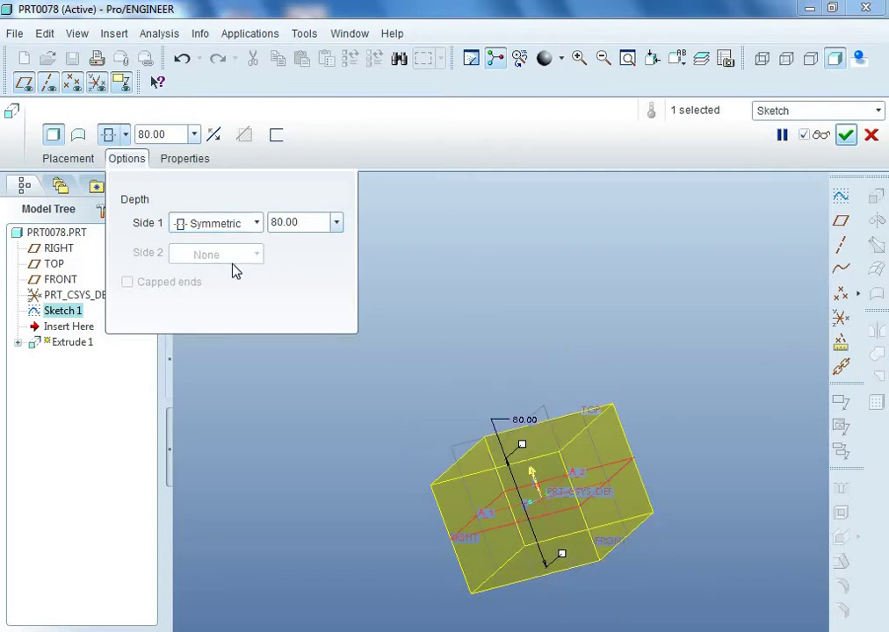
{"action": "double_click", "coordinate": [173, 135]}
{"action": "type", "text": "100"}
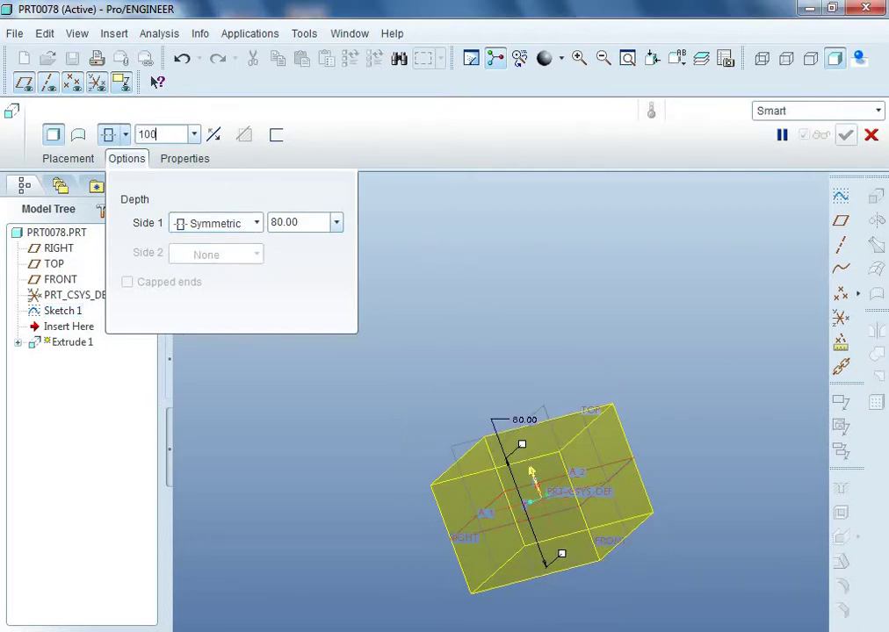
{"action": "key", "text": "Return"}
{"action": "scroll", "coordinate": [373, 232], "scroll_direction": "down", "scroll_amount": 1}
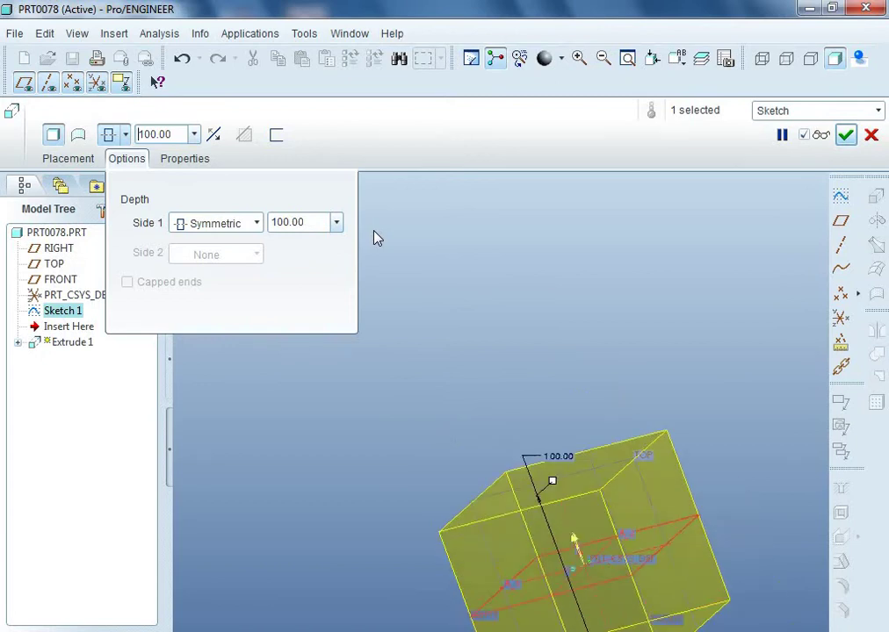
Step: Flip the symmetric extrusion's depth direction across the sketch plane and return it to the original direction
{"action": "scroll", "coordinate": [373, 232], "scroll_direction": "up", "scroll_amount": 2}
{"action": "scroll", "coordinate": [350, 498], "scroll_direction": "down", "scroll_amount": 2}
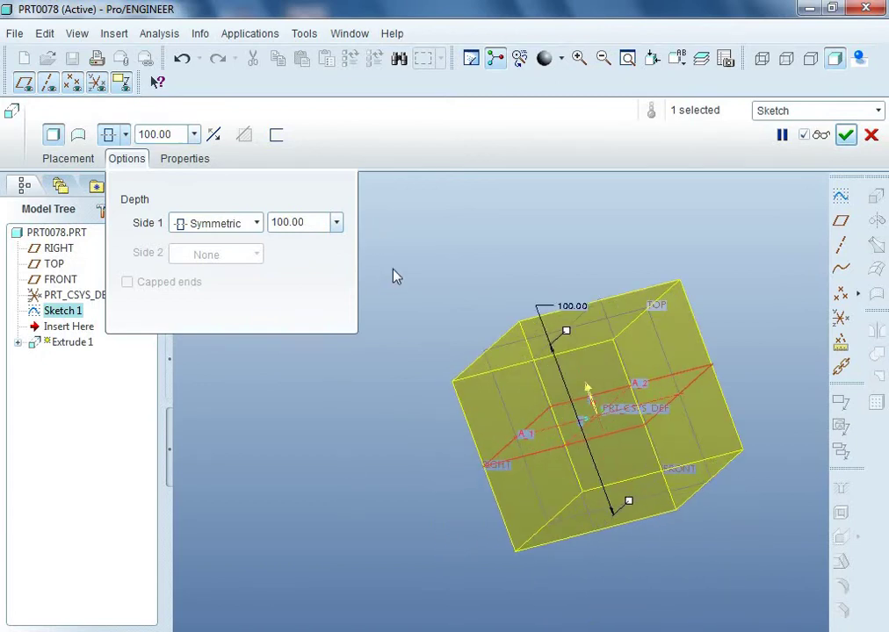
{"action": "left_click", "coordinate": [213, 135]}
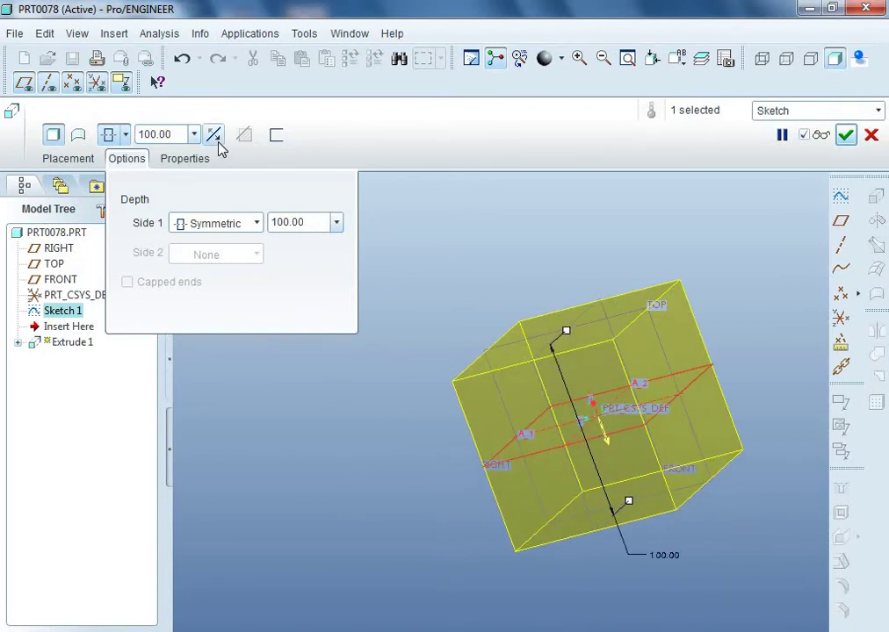
{"action": "left_click", "coordinate": [214, 134]}
{"action": "left_click", "coordinate": [213, 135]}
{"action": "left_click", "coordinate": [214, 135]}
Step: Change side 1 of the extrusion to Blind and flip its direction across the sketch plane, restoring the upward direction
{"action": "left_click", "coordinate": [224, 223]}
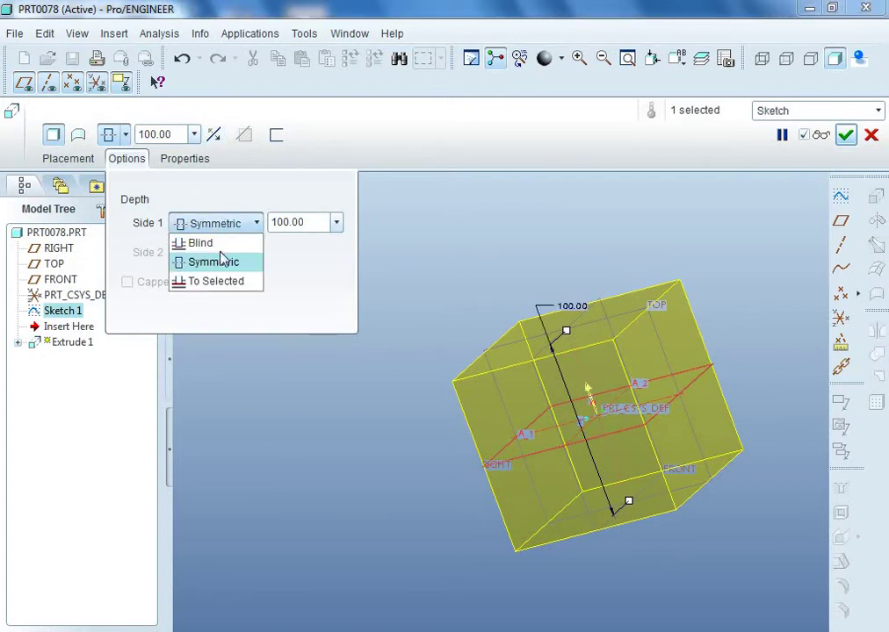
{"action": "left_click", "coordinate": [220, 242]}
{"action": "left_click", "coordinate": [215, 141]}
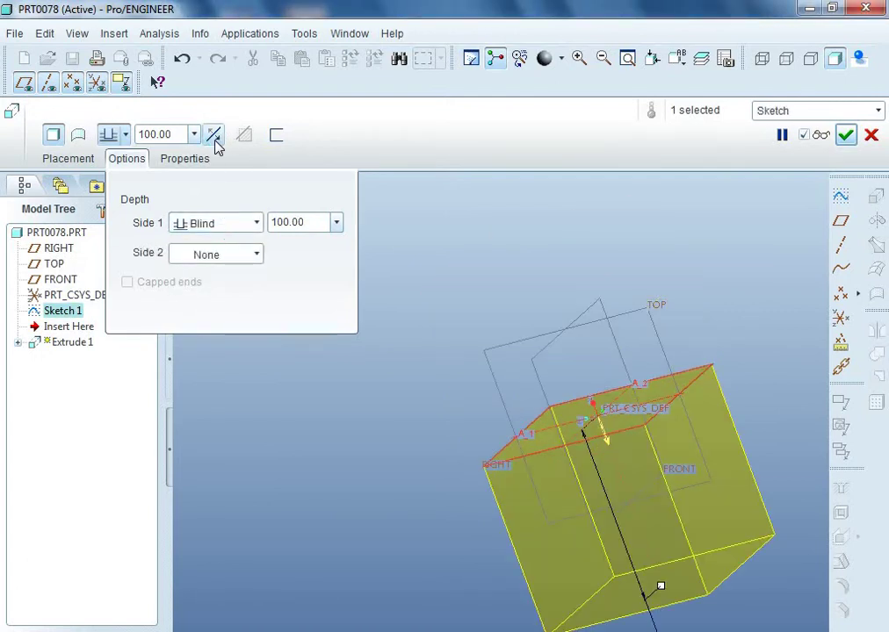
{"action": "left_click", "coordinate": [215, 140]}
{"action": "left_click", "coordinate": [216, 140]}
{"action": "left_click", "coordinate": [215, 140]}
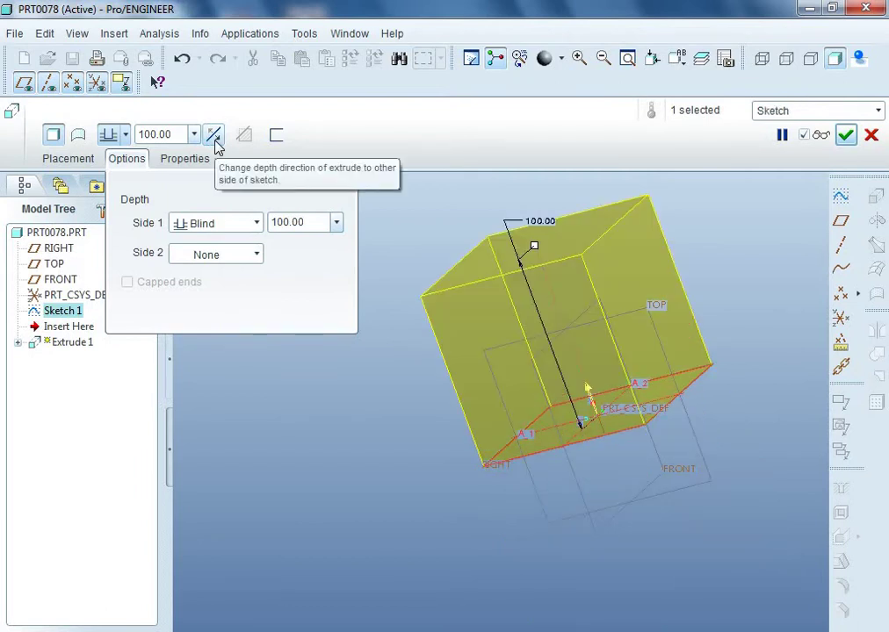
Step: Thicken the extruded sketch into a hollow walled block with a wall thickness of 20 mm
{"action": "left_click", "coordinate": [276, 138]}
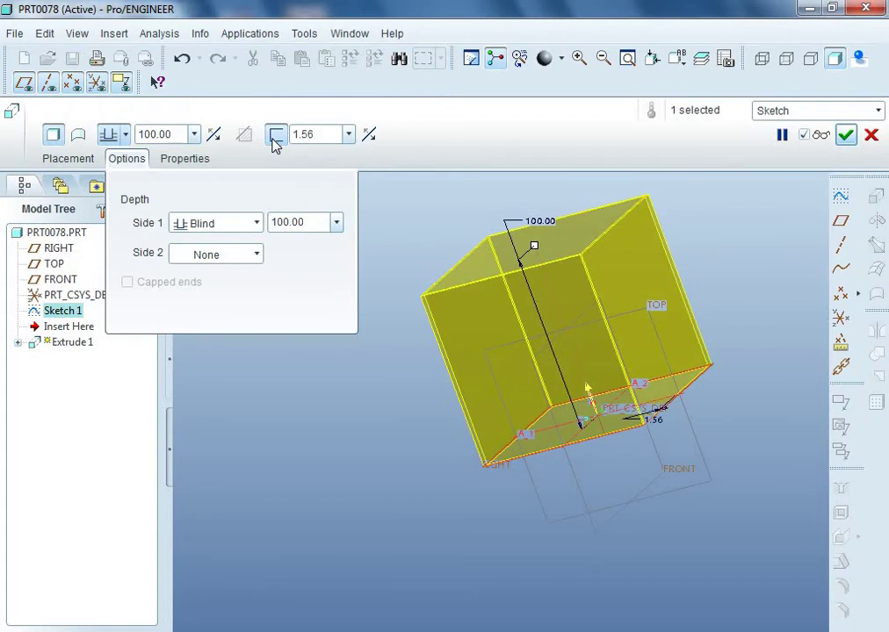
{"action": "middle_click_drag", "start_coordinate": [414, 216], "coordinate": [416, 221]}
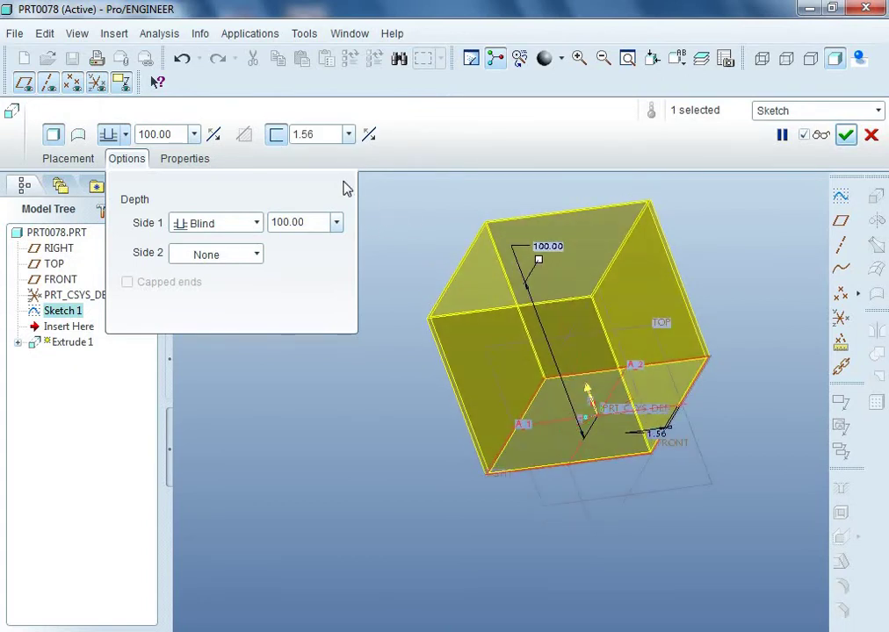
{"action": "double_click", "coordinate": [321, 136]}
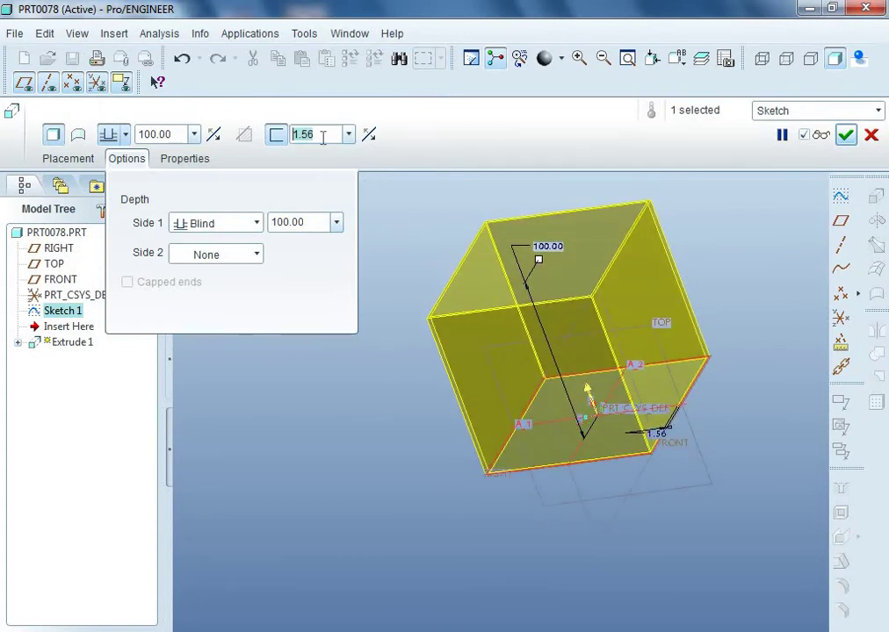
{"action": "type", "text": "20"}
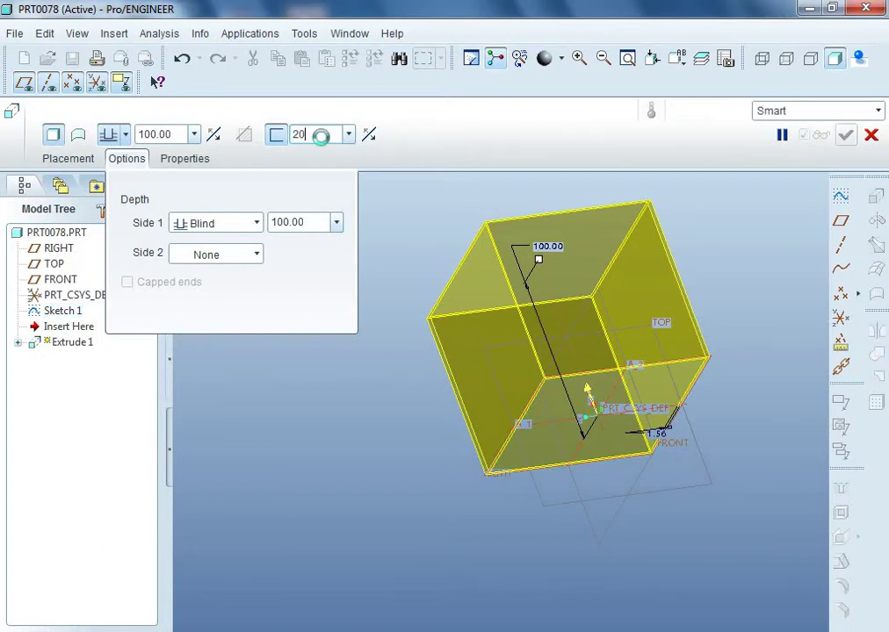
{"action": "key", "text": "Return"}
{"action": "scroll", "coordinate": [420, 197], "scroll_direction": "down", "scroll_amount": 2}
{"action": "scroll", "coordinate": [375, 230], "scroll_direction": "up", "scroll_amount": 2}
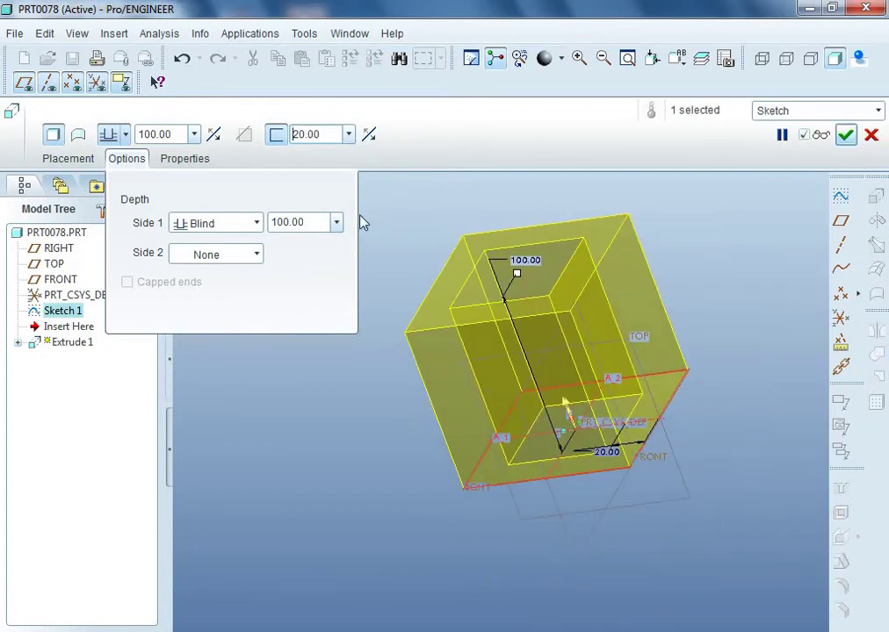
{"action": "scroll", "coordinate": [657, 193], "scroll_direction": "down", "scroll_amount": 2}
{"action": "mouse_move", "coordinate": [669, 197]}
{"action": "middle_mouse_down"}
{"action": "mouse_move", "coordinate": [683, 204]}
{"action": "mouse_move", "coordinate": [697, 249]}
{"action": "mouse_move", "coordinate": [678, 209]}
{"action": "middle_mouse_up"}
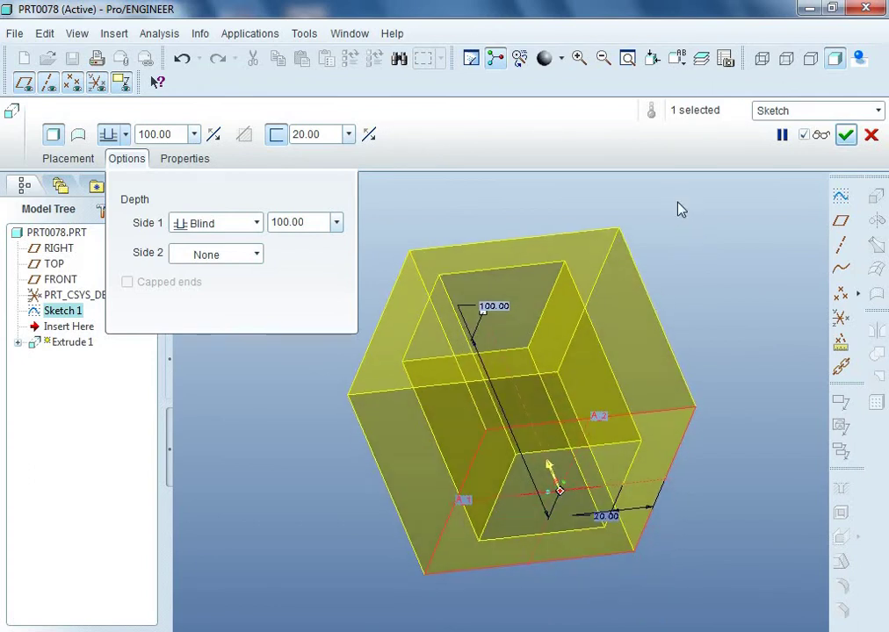
Step: Cycle the wall's thickness side between outside, both sides and inside of the sketch, leaving it on the outside
{"action": "left_click", "coordinate": [373, 139]}
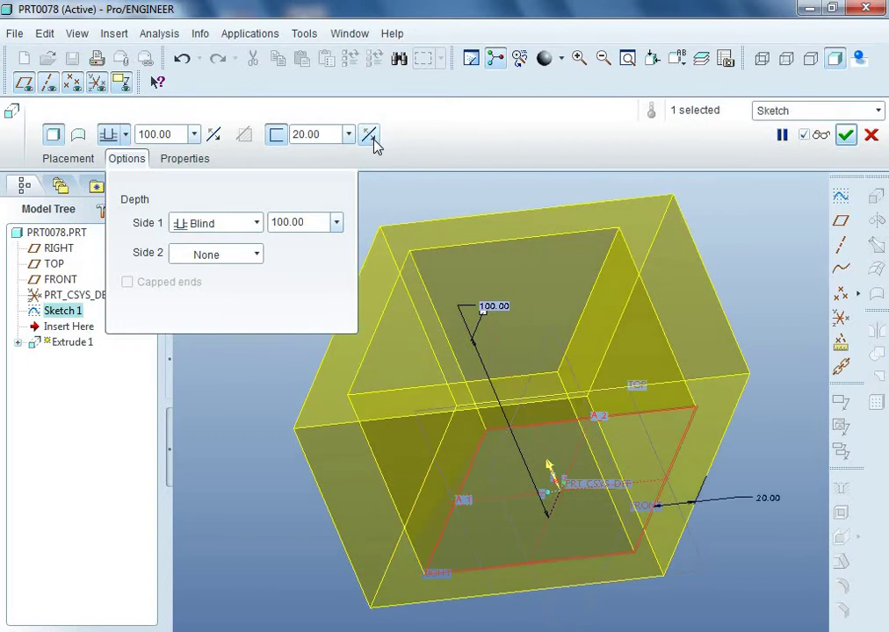
{"action": "mouse_move", "coordinate": [402, 194]}
{"action": "middle_mouse_down"}
{"action": "mouse_move", "coordinate": [446, 184]}
{"action": "mouse_move", "coordinate": [405, 186]}
{"action": "middle_mouse_up"}
{"action": "left_click", "coordinate": [370, 134]}
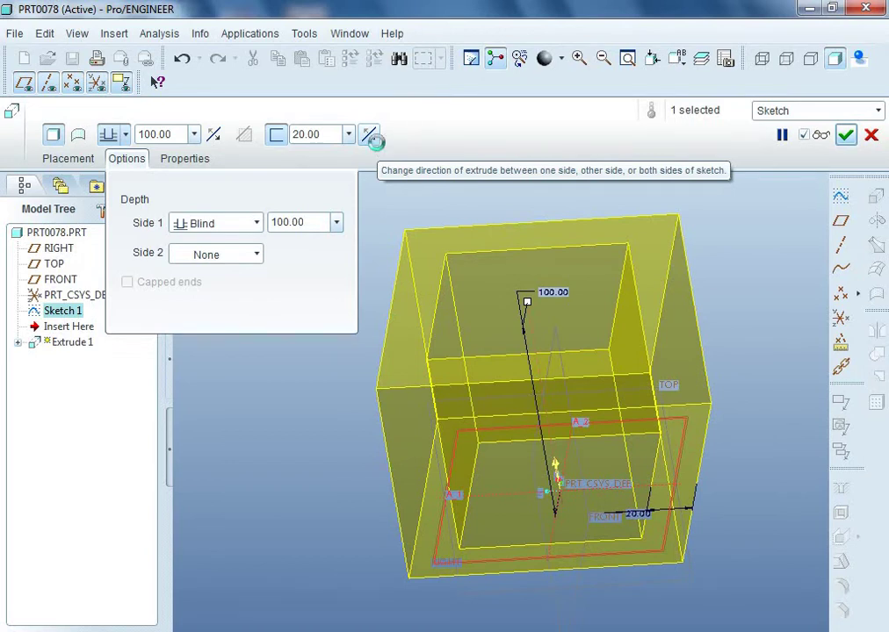
{"action": "left_click", "coordinate": [376, 142]}
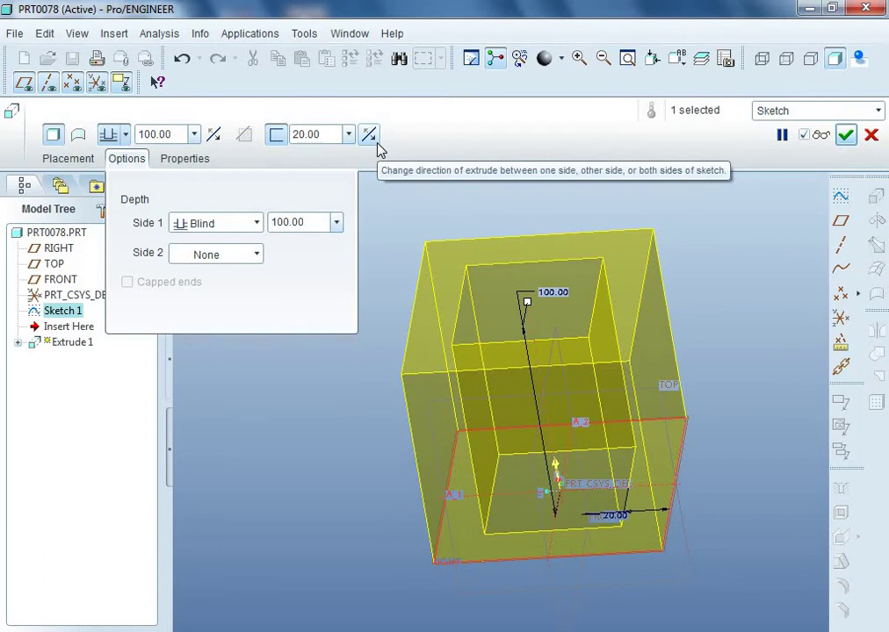
{"action": "left_click", "coordinate": [370, 136]}
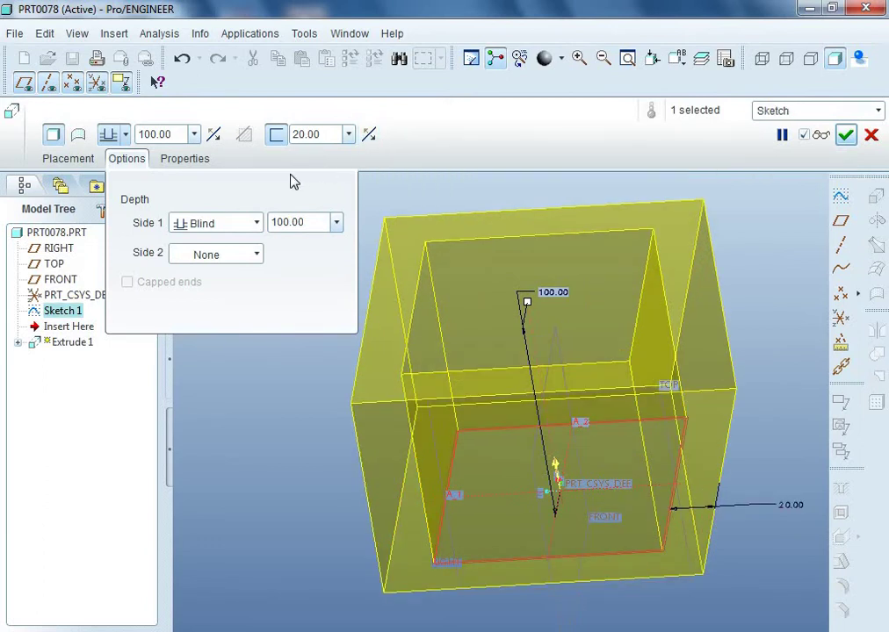
Step: Set the wall thickness to 50 mm, complete the extrusion and inspect the hollow block
{"action": "double_click", "coordinate": [325, 133]}
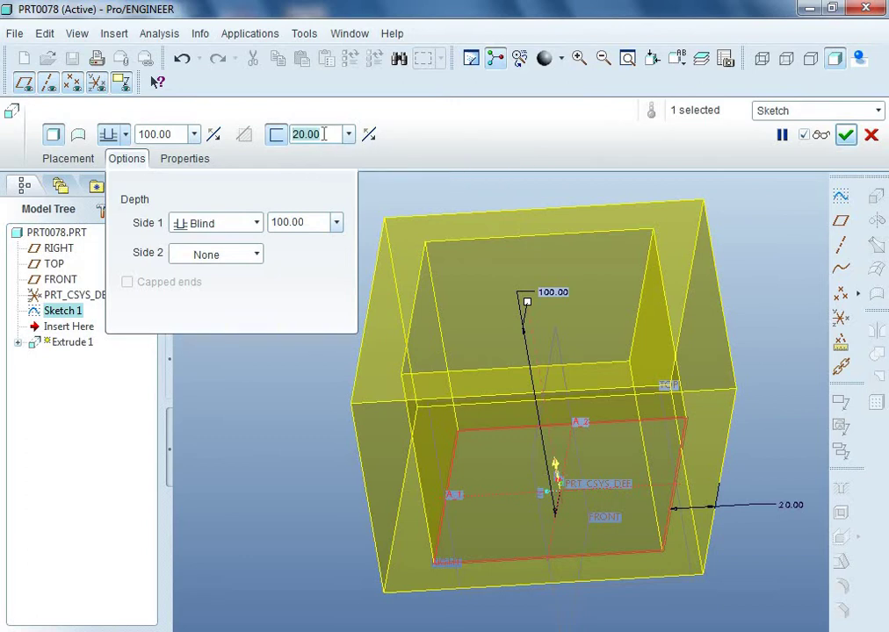
{"action": "type", "text": "50"}
{"action": "key", "text": "Return"}
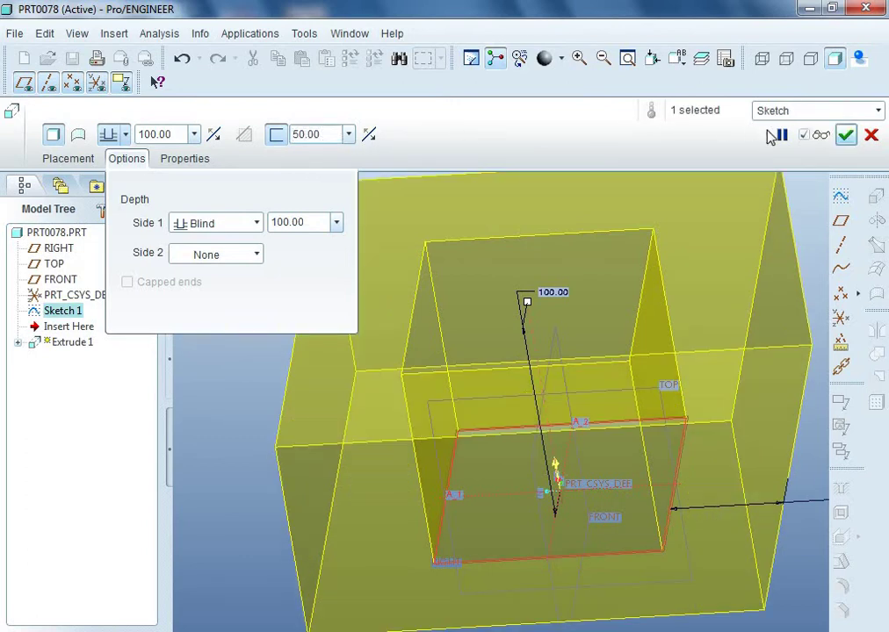
{"action": "left_click", "coordinate": [845, 135]}
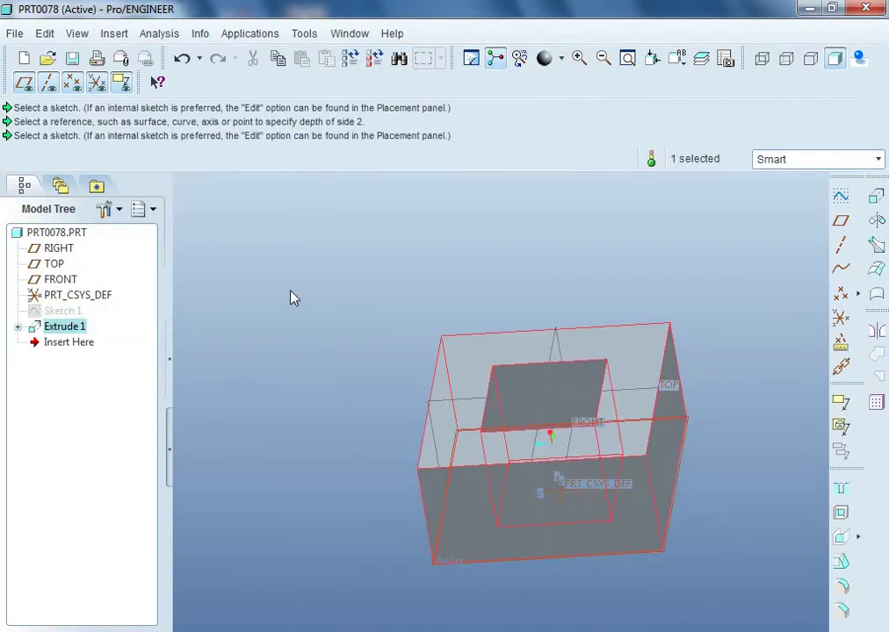
{"action": "left_click", "coordinate": [292, 297]}
{"action": "middle_click_drag", "start_coordinate": [292, 297], "coordinate": [105, 282]}
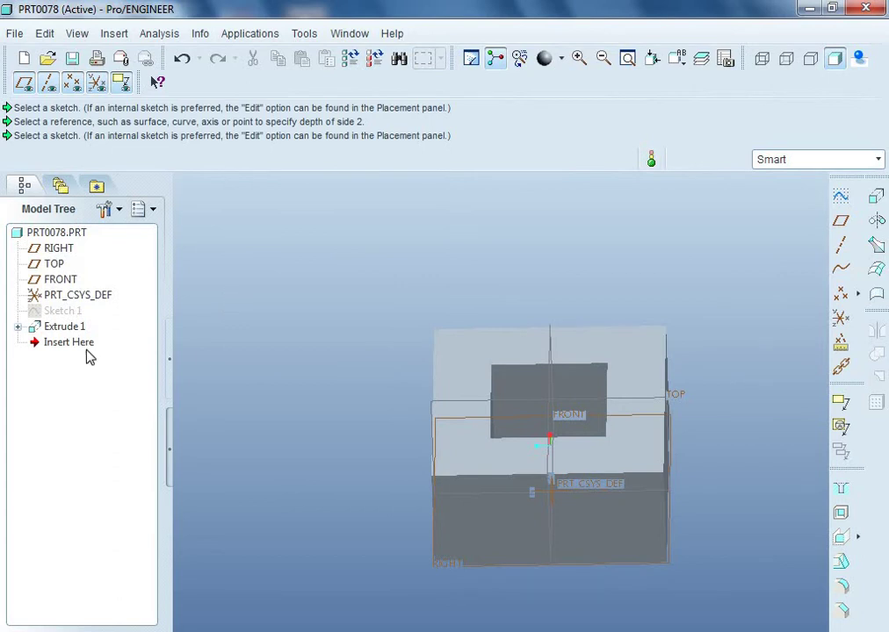
Step: Redefine Extrude 1 as a full solid by turning off Thicken Sketch, and inspect the block from different angles
{"action": "right_click", "coordinate": [67, 328]}
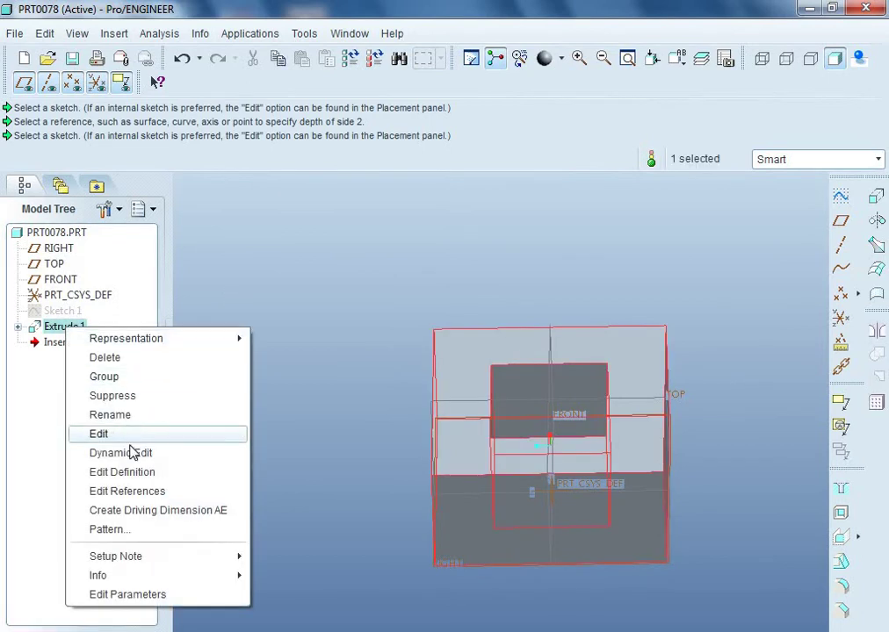
{"action": "left_click", "coordinate": [139, 472]}
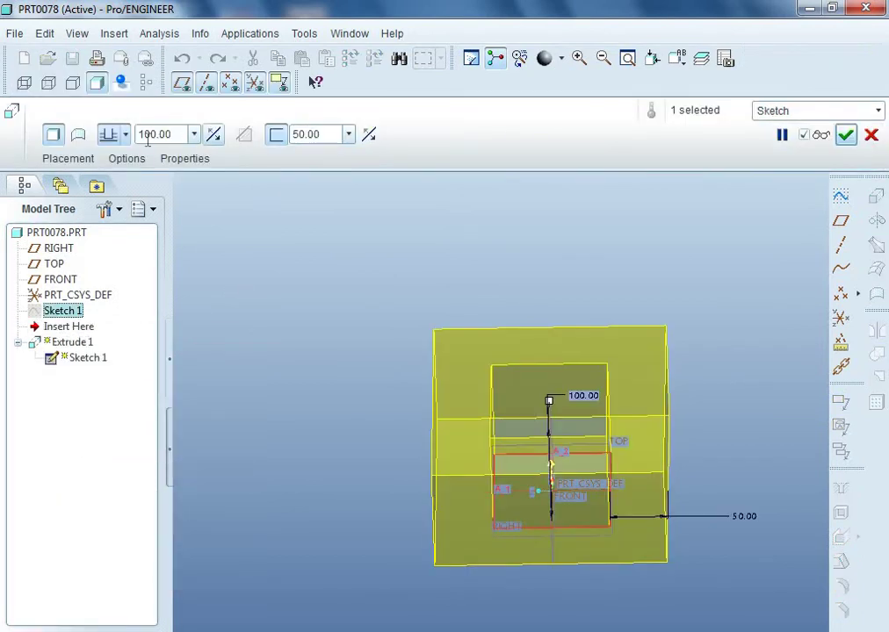
{"action": "left_click", "coordinate": [275, 136]}
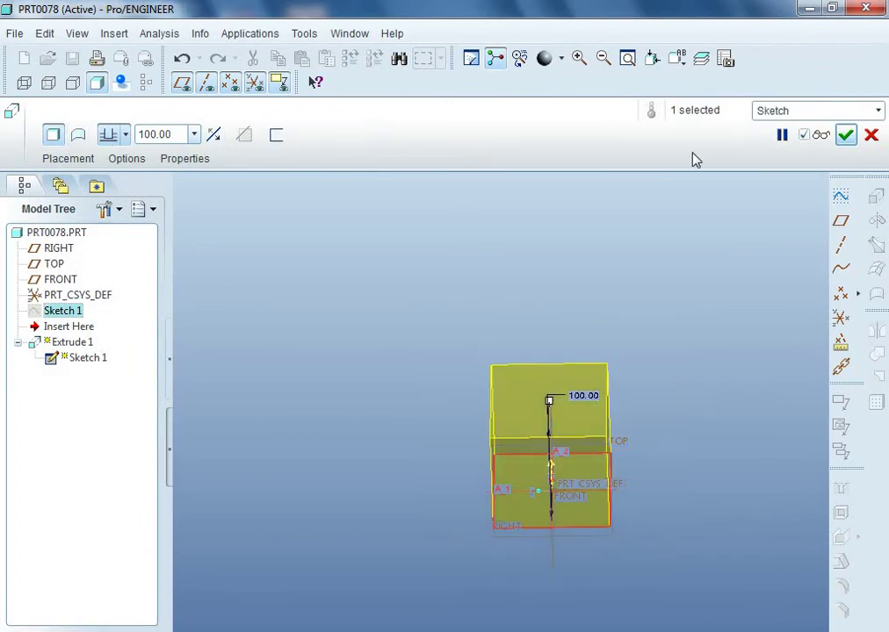
{"action": "left_click", "coordinate": [846, 135]}
{"action": "left_click", "coordinate": [744, 329]}
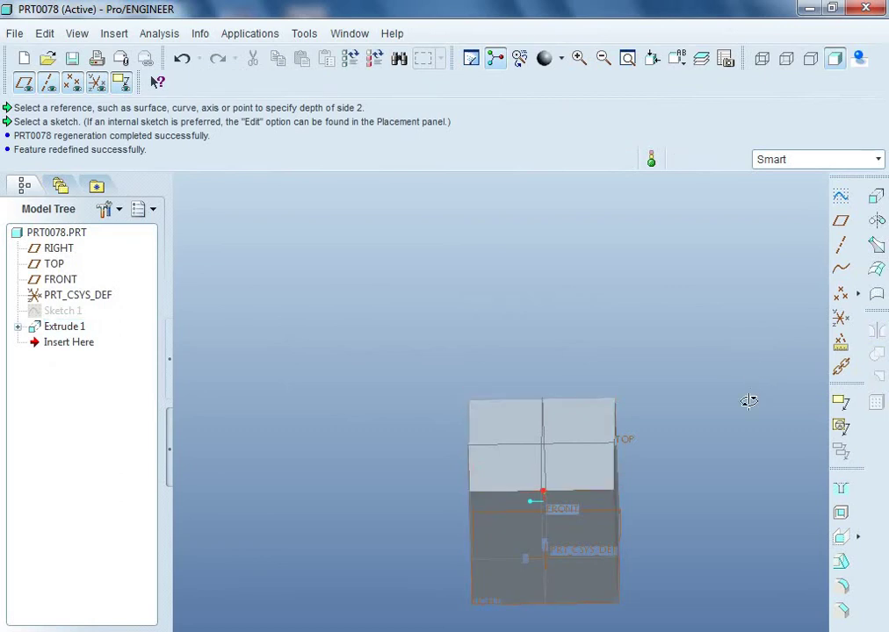
{"action": "middle_click_drag", "start_coordinate": [748, 400], "coordinate": [770, 551]}
{"action": "scroll", "coordinate": [724, 593], "scroll_direction": "up", "scroll_amount": 4}
{"action": "scroll", "coordinate": [775, 274], "scroll_direction": "down", "scroll_amount": 4}
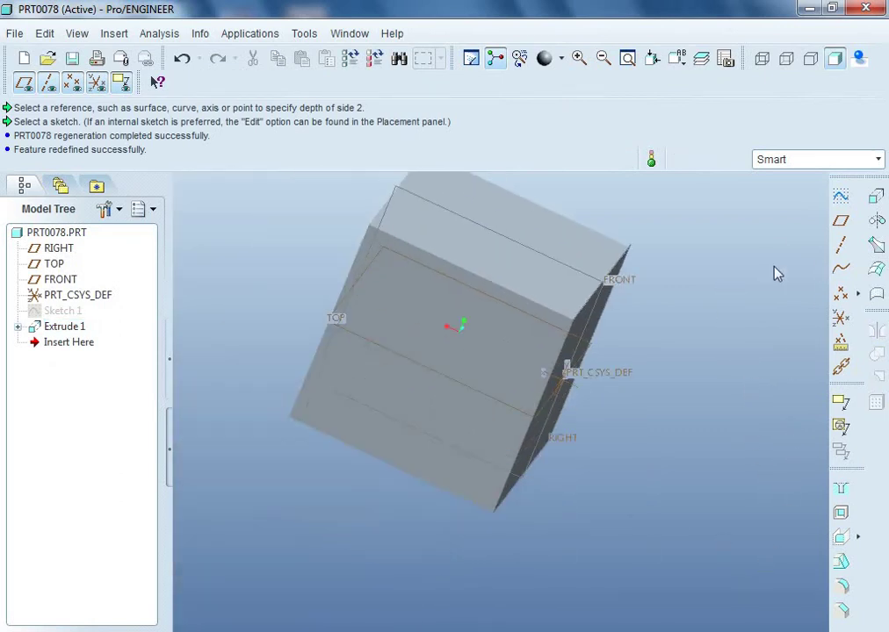
{"action": "scroll", "coordinate": [744, 263], "scroll_direction": "up", "scroll_amount": 1}
{"action": "middle_click_drag", "start_coordinate": [742, 261], "coordinate": [757, 297]}
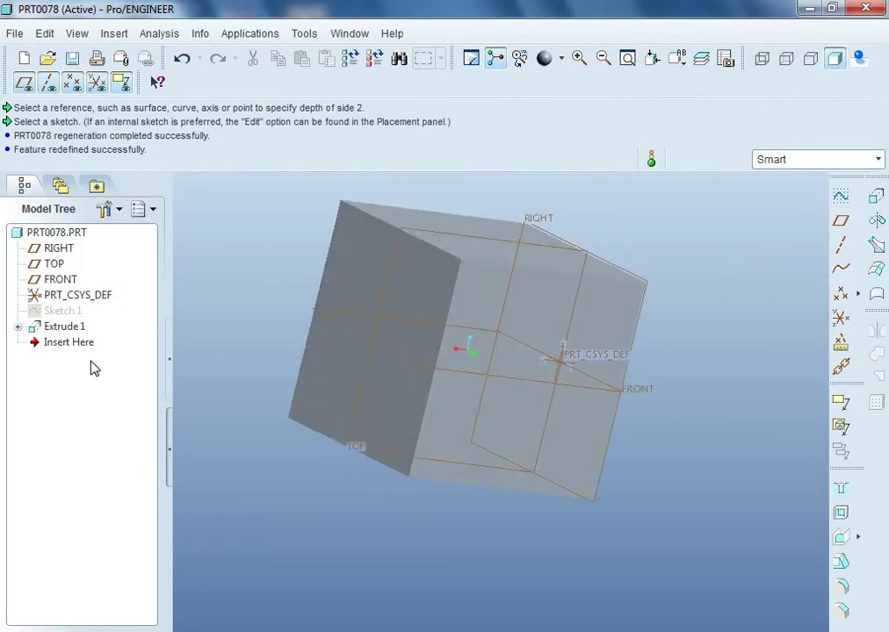
Step: Reopen the definition of Extrude 1 and unlink Sketch 1 so the feature uses an internal copy of the sketch
{"action": "right_click", "coordinate": [54, 332]}
{"action": "left_click", "coordinate": [50, 332]}
{"action": "right_click", "coordinate": [50, 332]}
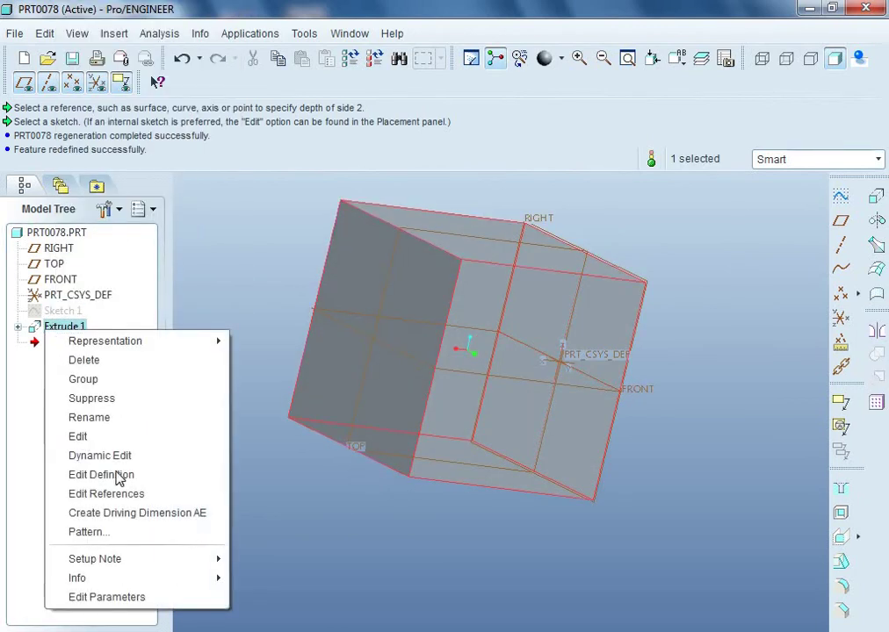
{"action": "left_click", "coordinate": [123, 471]}
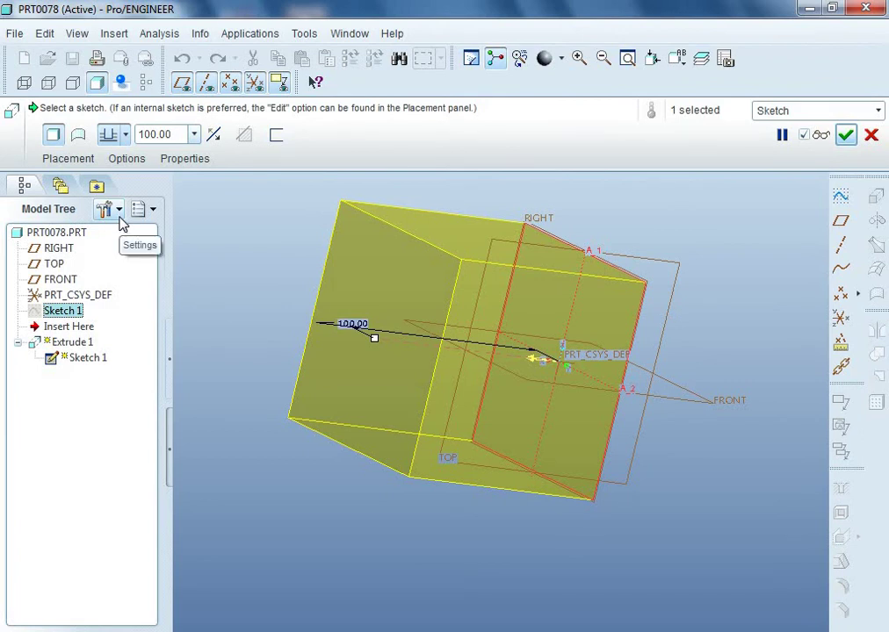
{"action": "left_click", "coordinate": [77, 167]}
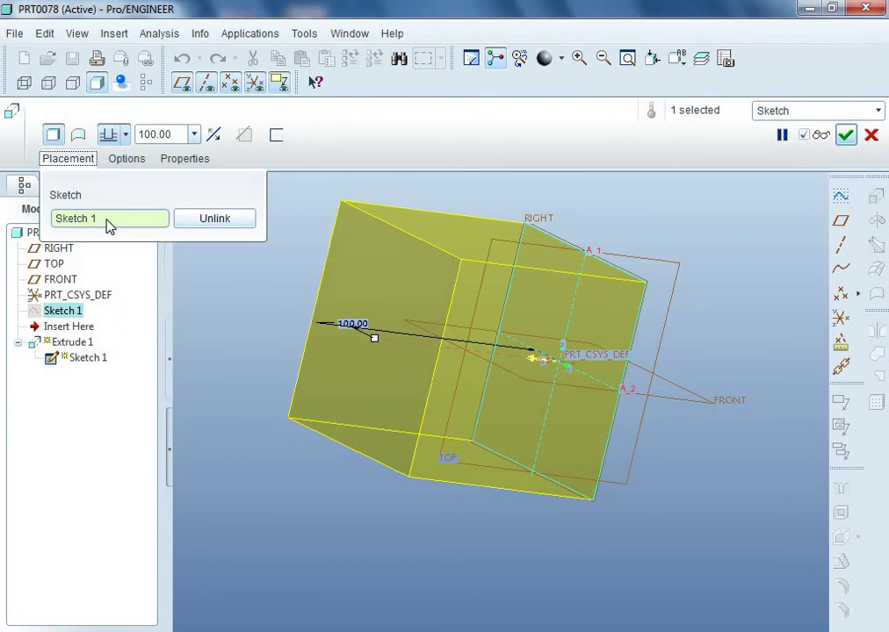
{"action": "left_click", "coordinate": [202, 220]}
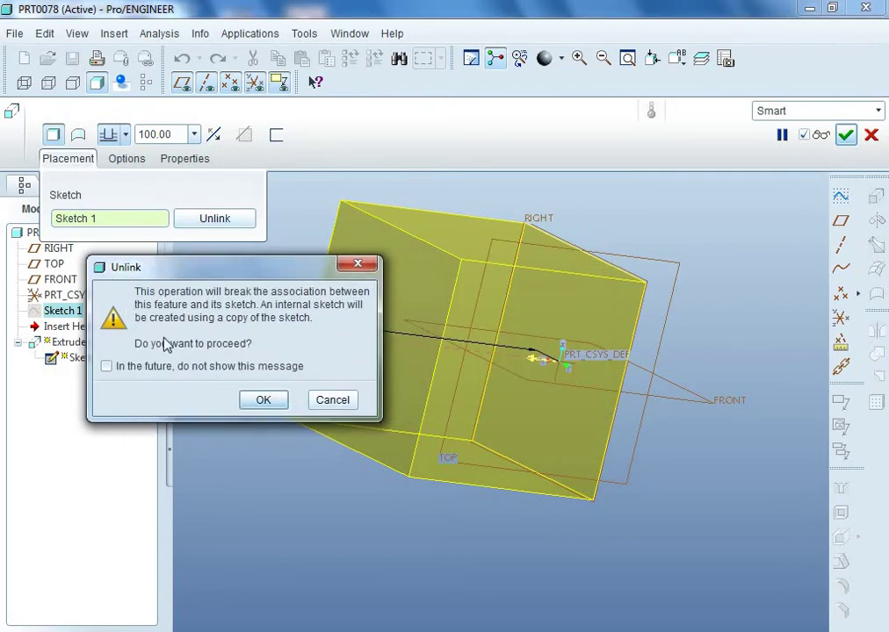
{"action": "left_click", "coordinate": [254, 405]}
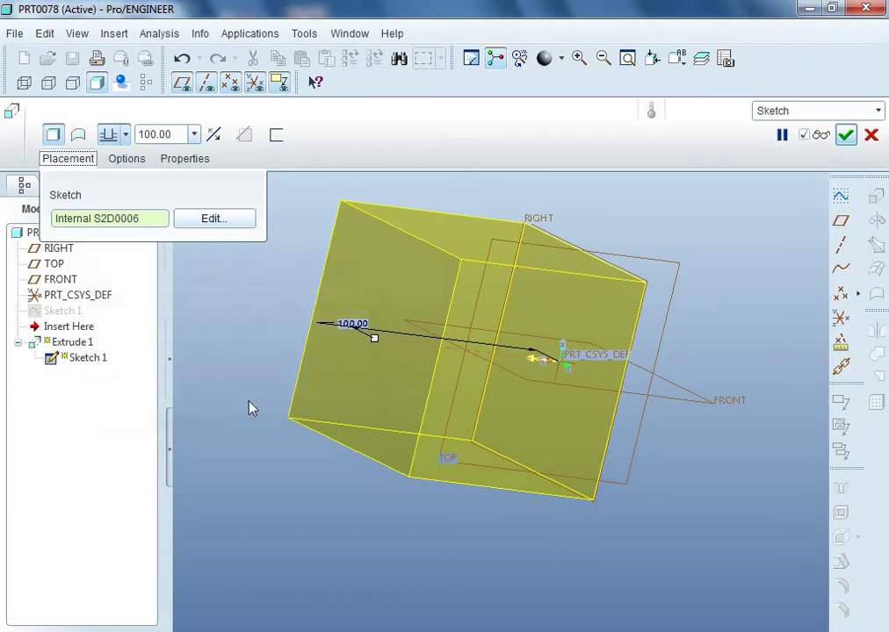
Step: Edit the extrusion's internal sketch, set the rectangle's horizontal width to 200 mm and complete the redefined feature
{"action": "left_click", "coordinate": [216, 219]}
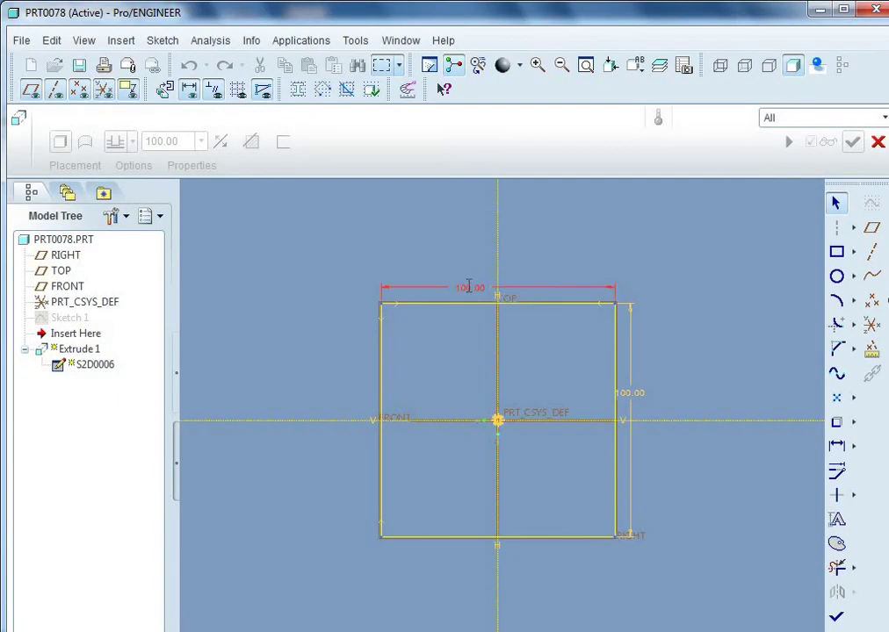
{"action": "double_click", "coordinate": [470, 286]}
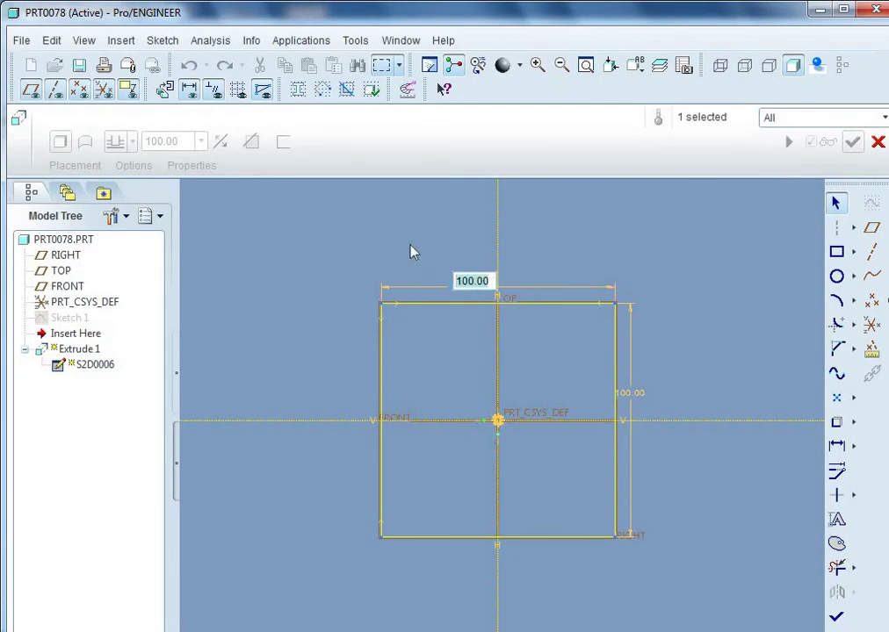
{"action": "type", "text": "200"}
{"action": "key", "text": "Return"}
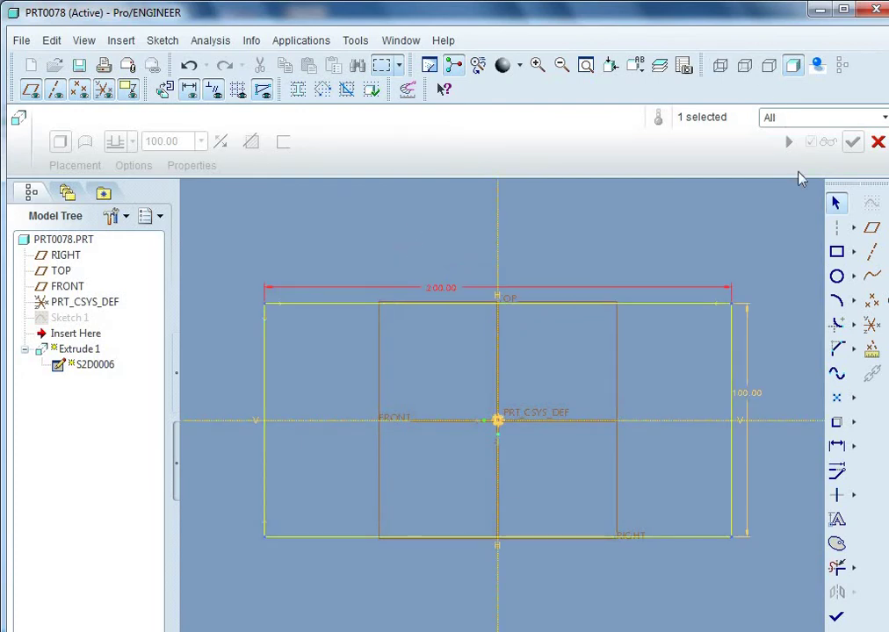
{"action": "left_click", "coordinate": [837, 617]}
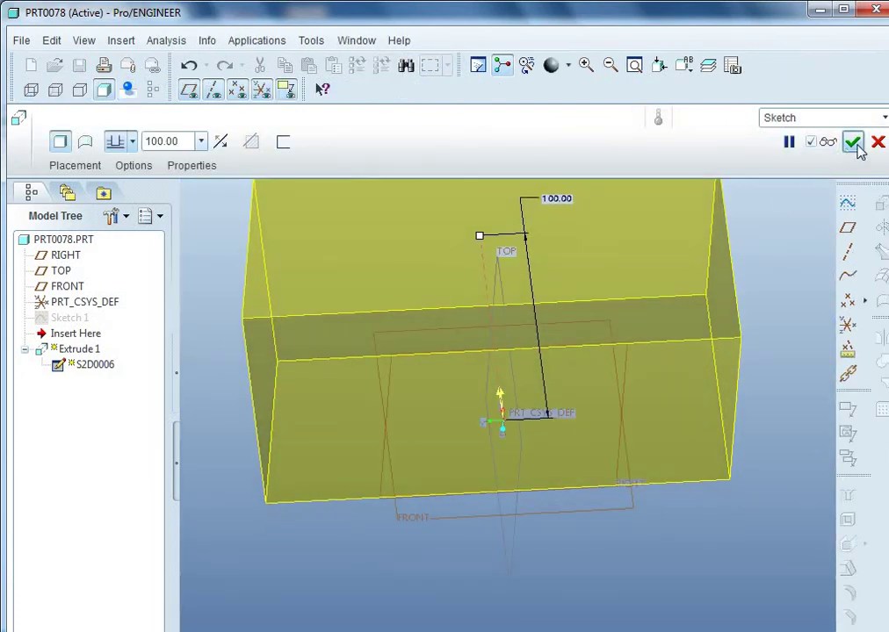
{"action": "left_click", "coordinate": [854, 143]}
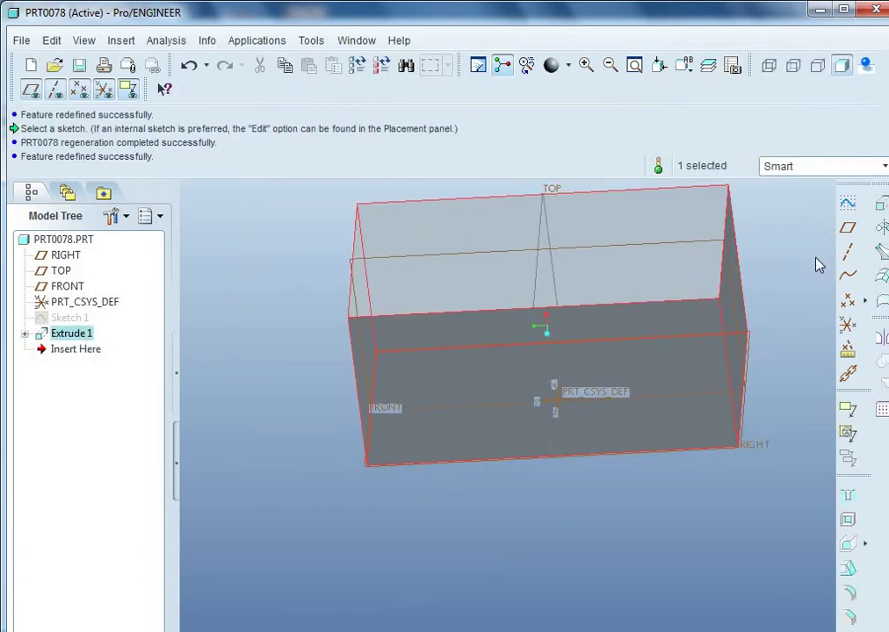
Step: Open Extrude 1 for Dynamic Edit, set its extrusion depth to 150 mm and finish the edit
{"action": "middle_click_drag", "start_coordinate": [818, 263], "coordinate": [808, 368]}
{"action": "scroll", "coordinate": [808, 367], "scroll_direction": "up", "scroll_amount": 2}
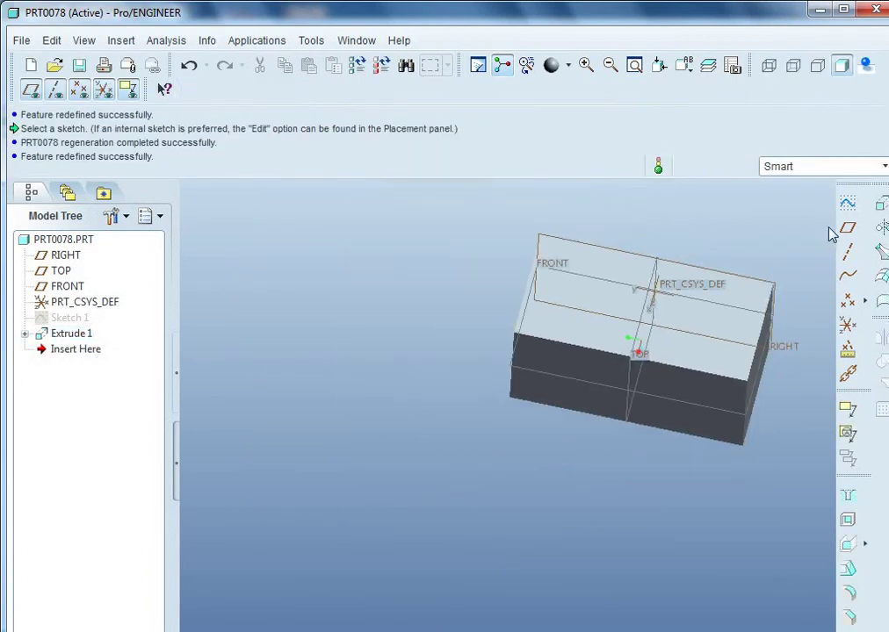
{"action": "scroll", "coordinate": [829, 228], "scroll_direction": "down", "scroll_amount": 3}
{"action": "scroll", "coordinate": [555, 193], "scroll_direction": "up", "scroll_amount": 2}
{"action": "right_click", "coordinate": [66, 333]}
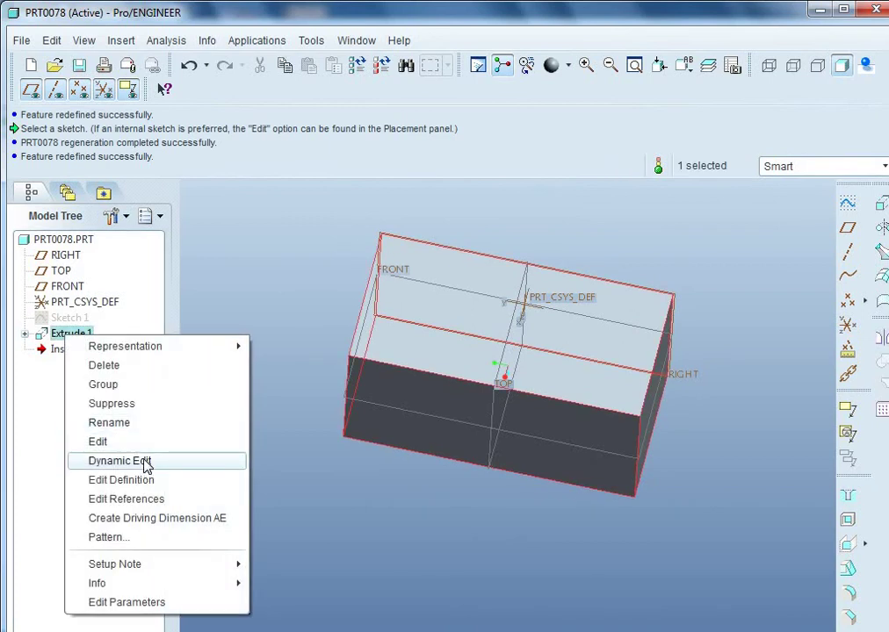
{"action": "left_click", "coordinate": [145, 465]}
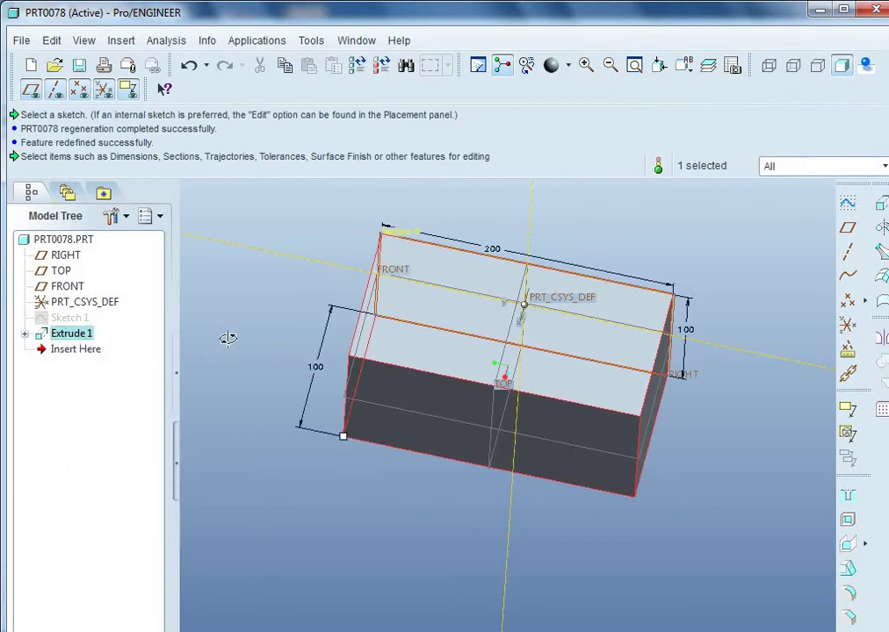
{"action": "middle_click_drag", "start_coordinate": [228, 344], "coordinate": [220, 343]}
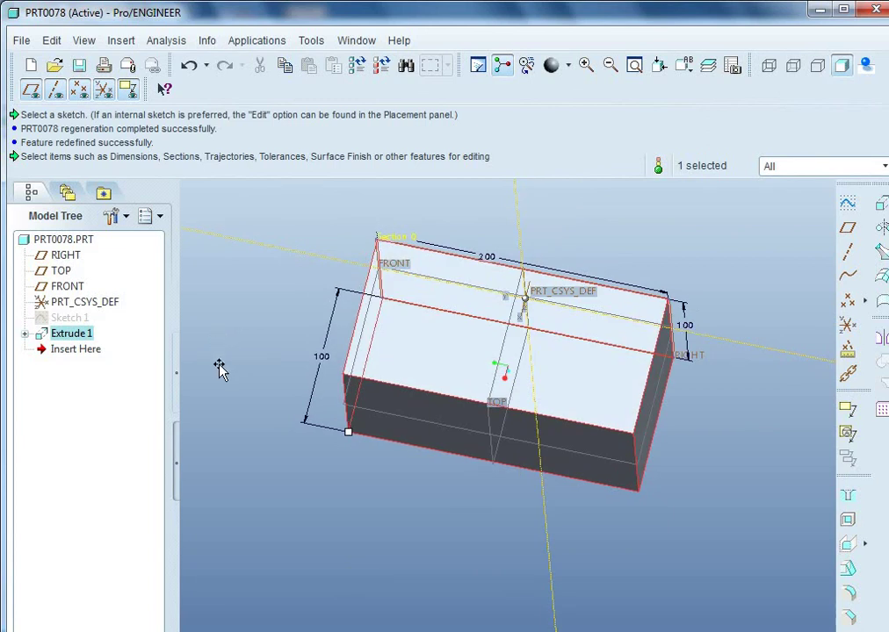
{"action": "double_click", "coordinate": [325, 356]}
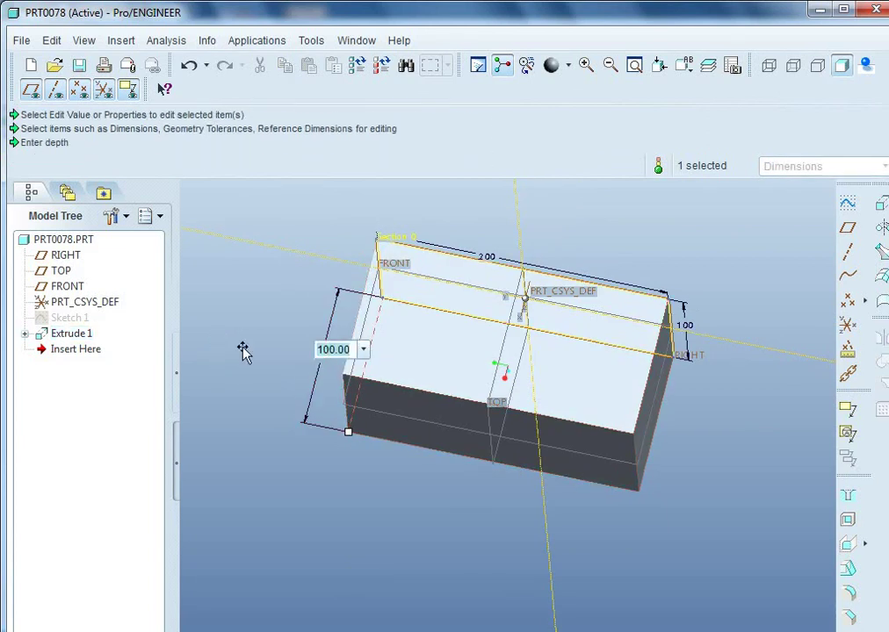
{"action": "type", "text": "150"}
{"action": "key", "text": "Return"}
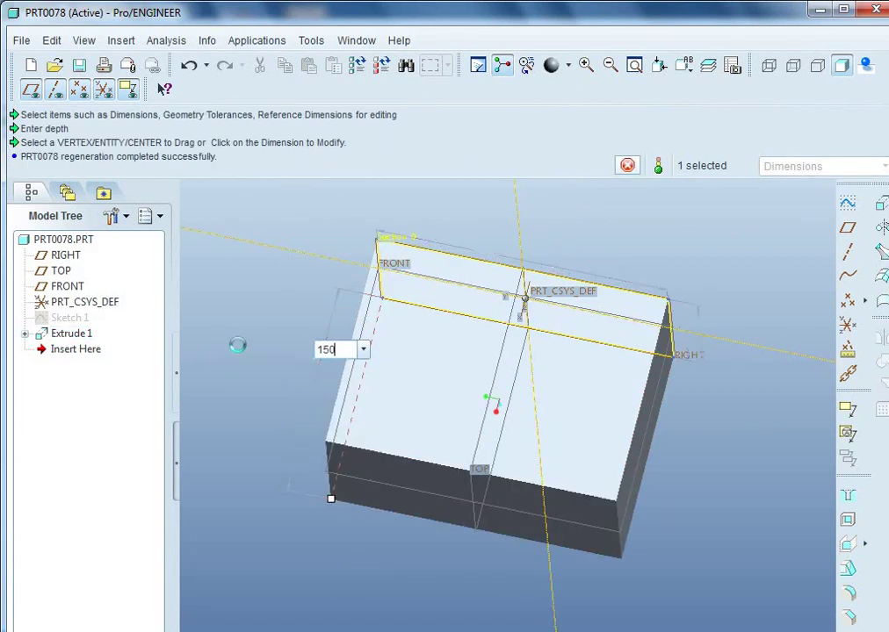
{"action": "mouse_move", "coordinate": [237, 347]}
{"action": "middle_mouse_down"}
{"action": "mouse_move", "coordinate": [248, 367]}
{"action": "mouse_move", "coordinate": [234, 351]}
{"action": "middle_mouse_up"}
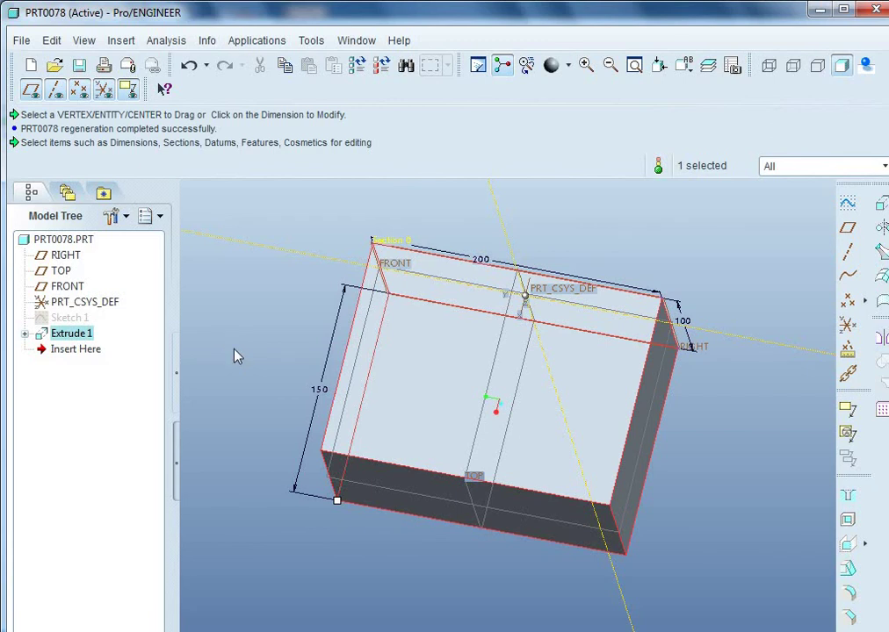
{"action": "left_click", "coordinate": [234, 354]}
Step: Show the dimensions of the hidden Sketch 1 with Dynamic Edit, compare its square with the block and leave it unmodified
{"action": "right_click", "coordinate": [74, 320]}
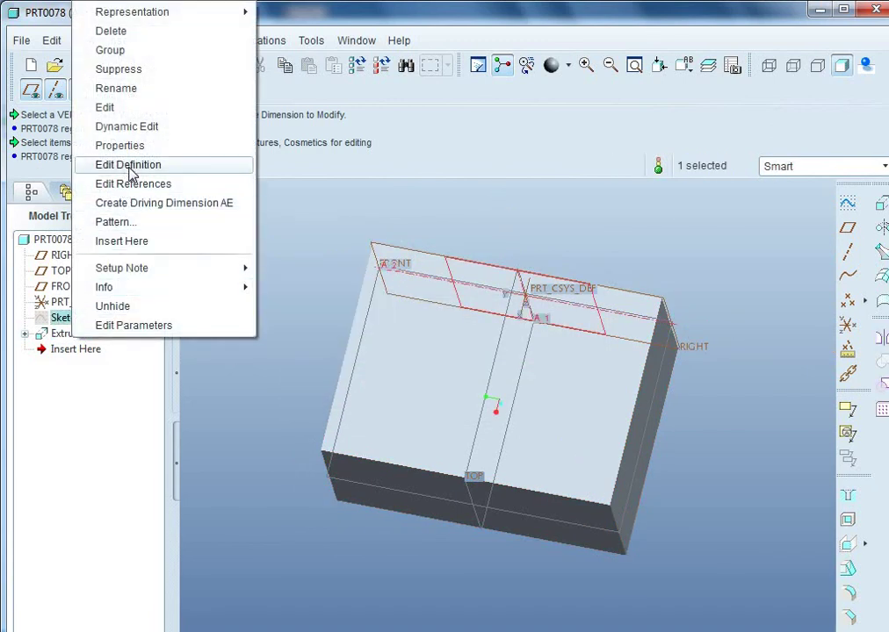
{"action": "left_click", "coordinate": [127, 129]}
{"action": "mouse_move", "coordinate": [257, 295]}
{"action": "middle_mouse_down"}
{"action": "mouse_move", "coordinate": [234, 337]}
{"action": "mouse_move", "coordinate": [258, 265]}
{"action": "middle_mouse_up"}
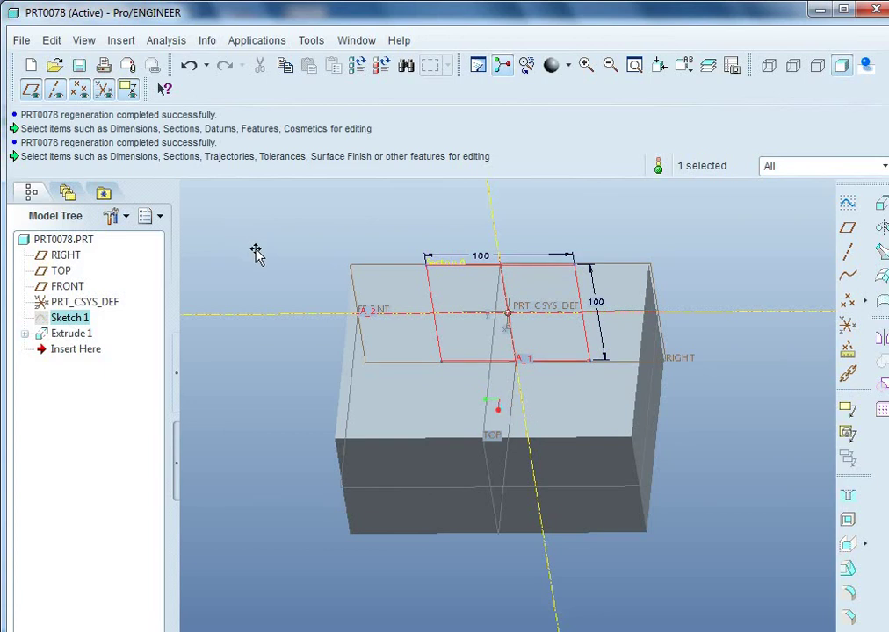
{"action": "left_click", "coordinate": [260, 253]}
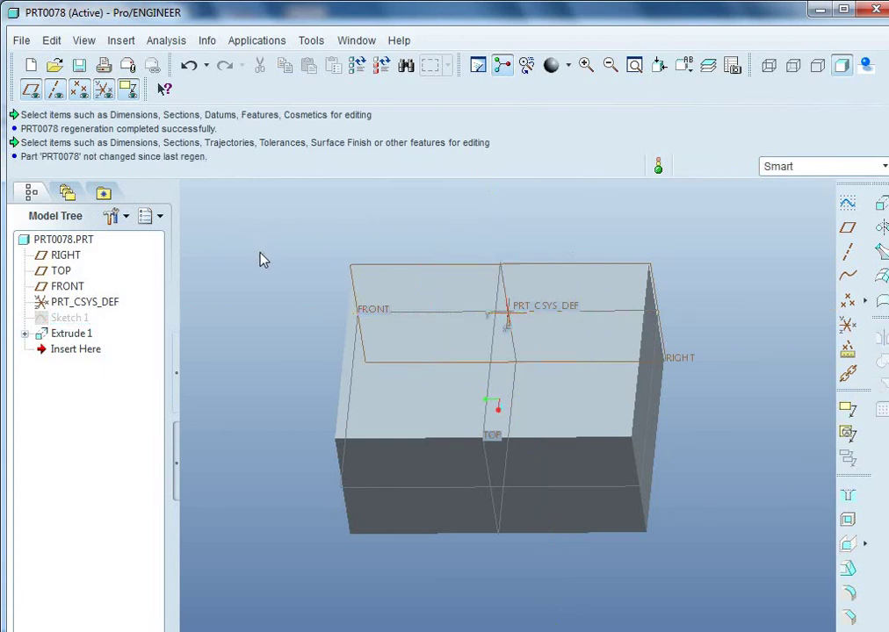
{"action": "right_click", "coordinate": [68, 339]}
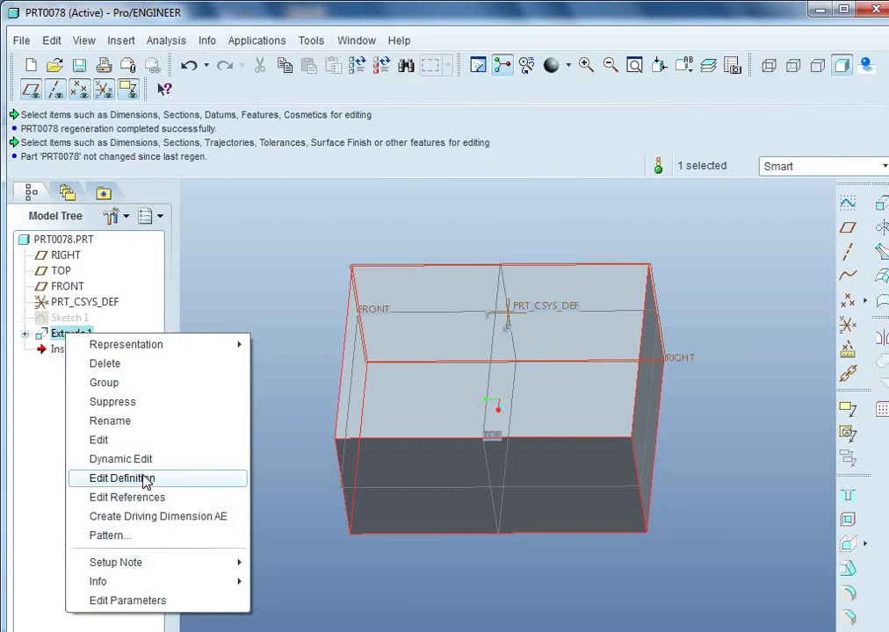
{"action": "left_click", "coordinate": [224, 304]}
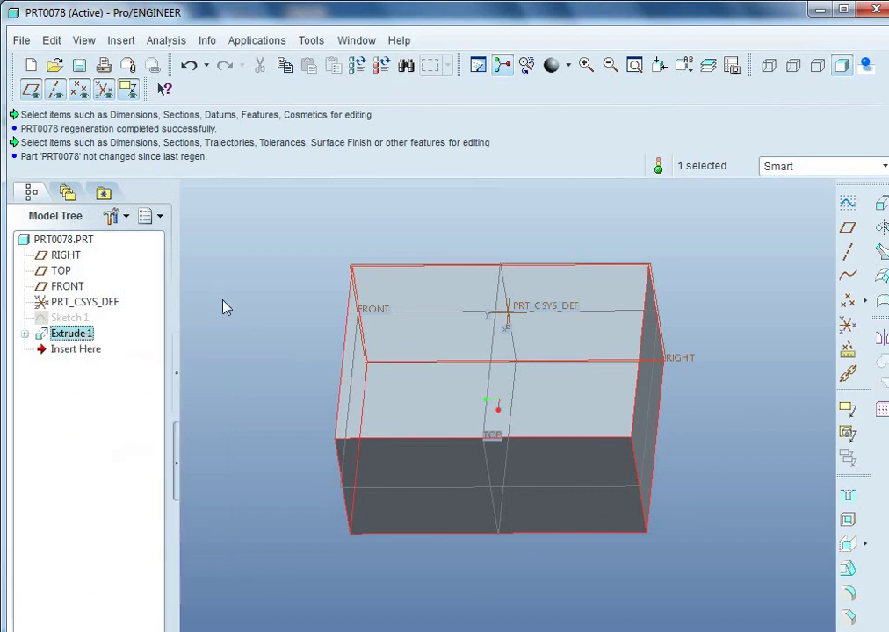